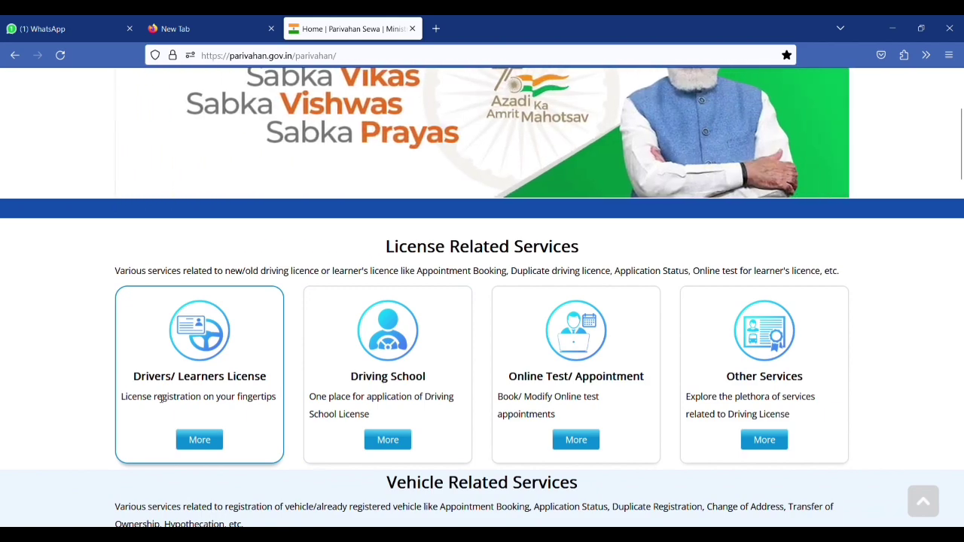
Open the Sarathi Drivers/Learners License service from the Parivahan Sewa home page
click(200, 442)
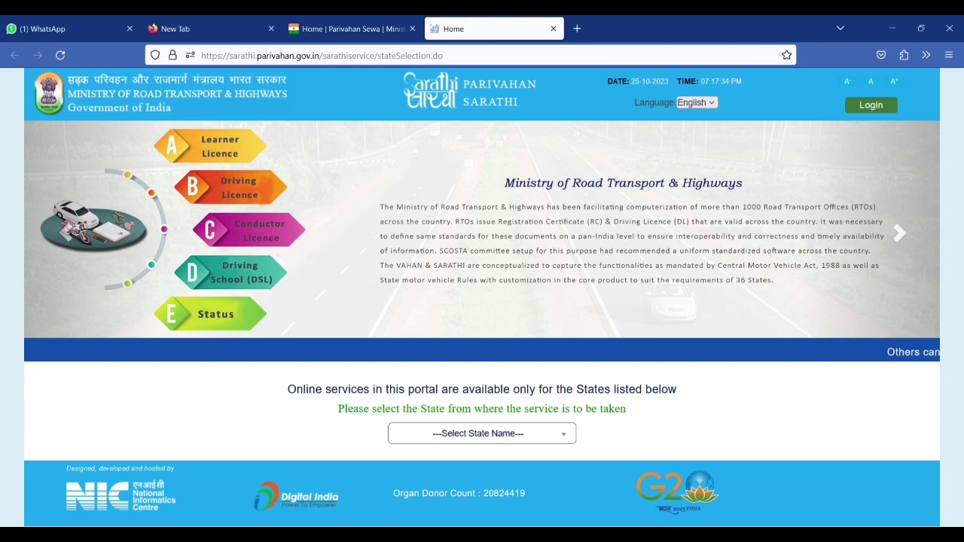
Choose Bihar as the service state and dismiss the contactless services popup
click(456, 437)
scroll(437, 378, down, 3)
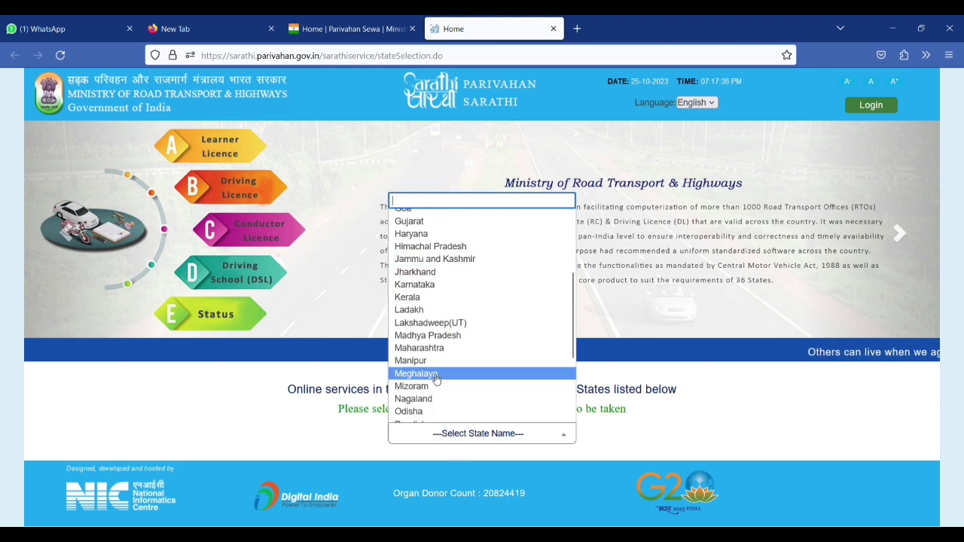
scroll(435, 379, down, 3)
scroll(435, 380, up, 6)
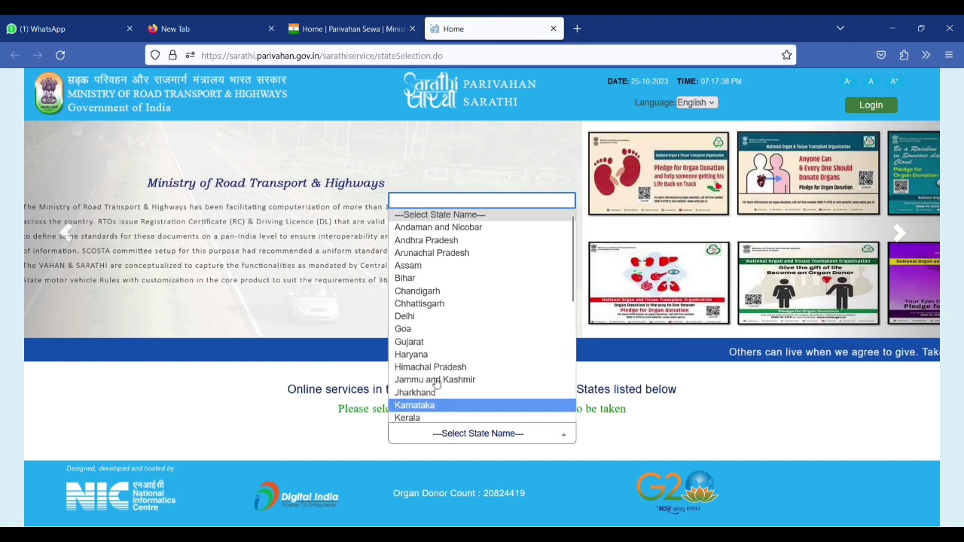
scroll(435, 384, down, 3)
scroll(437, 391, up, 3)
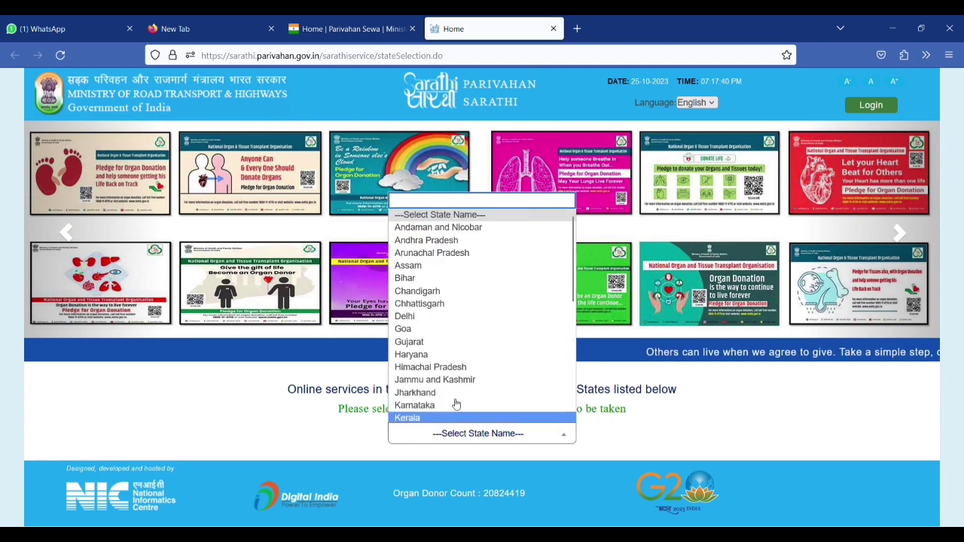
click(421, 278)
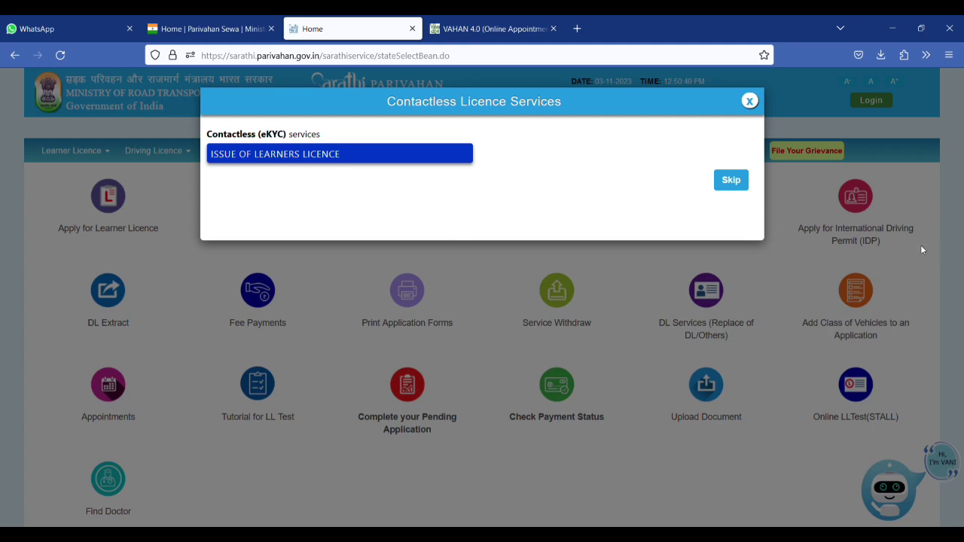
click(742, 183)
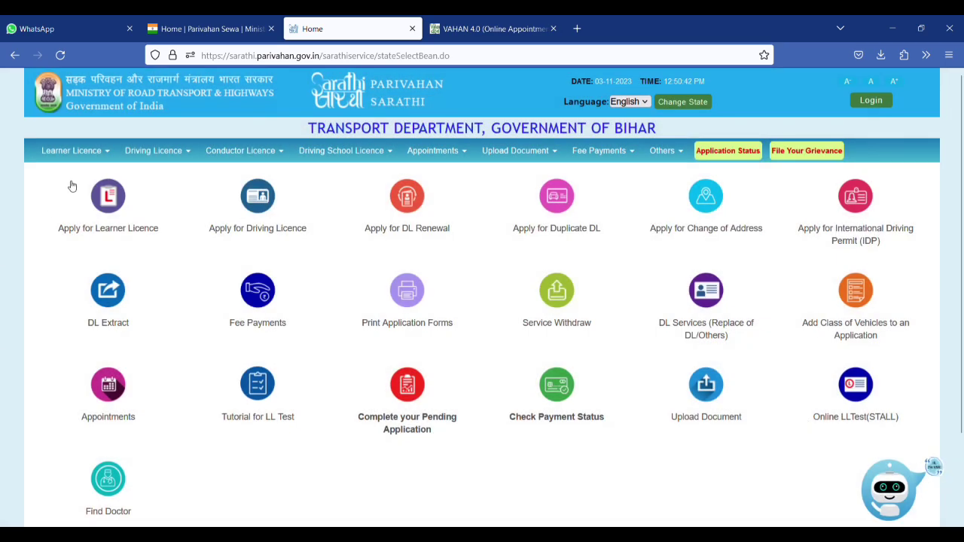
Start a new learner licence application, choosing 'Applicant holds Learner Licence'
click(75, 153)
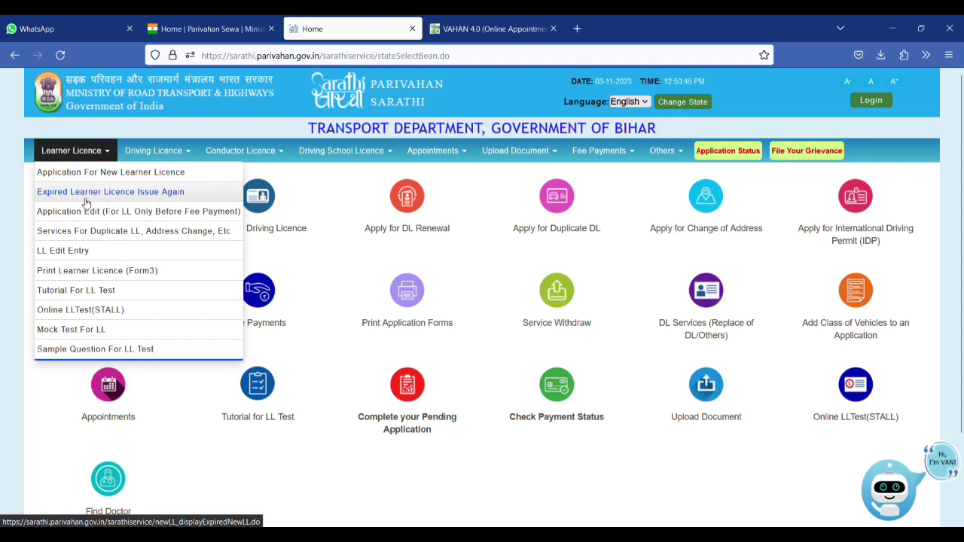
click(76, 174)
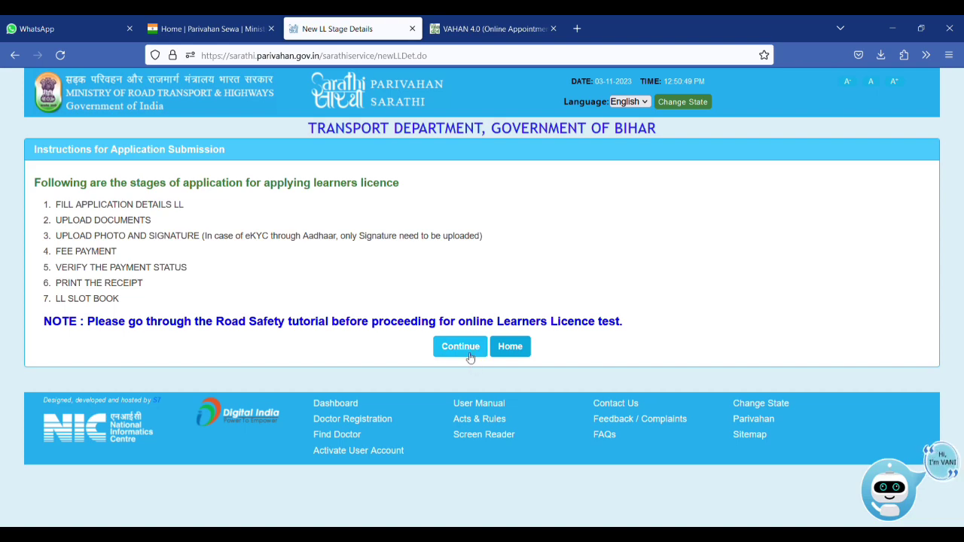
click(460, 346)
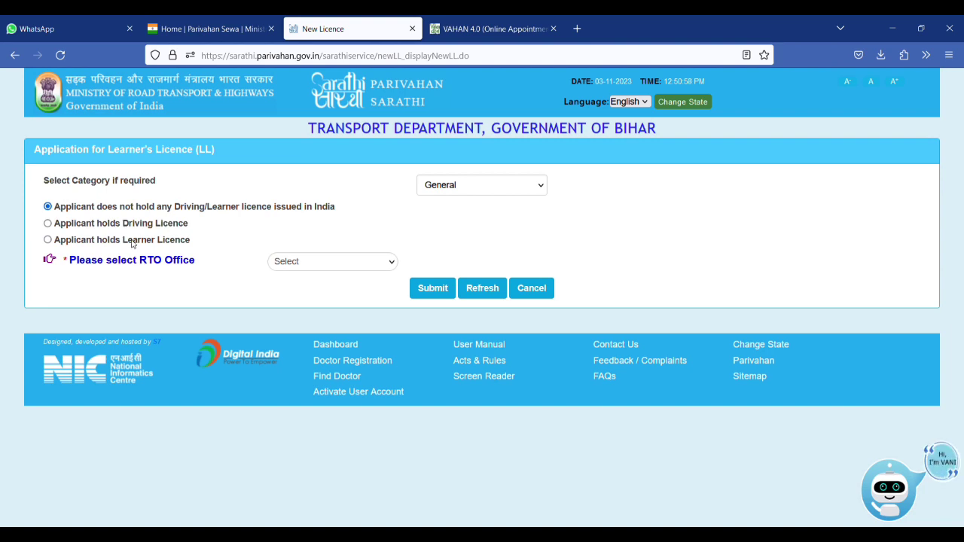
click(47, 241)
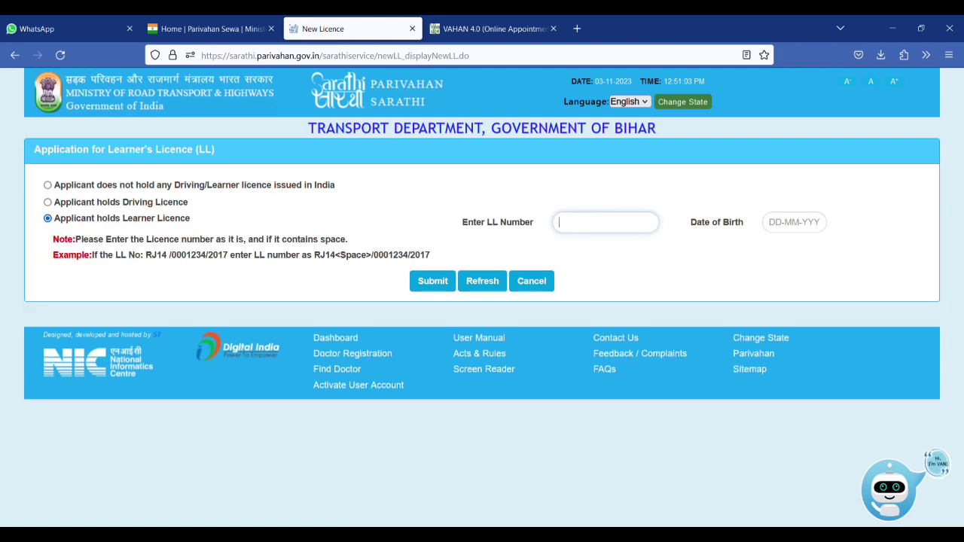
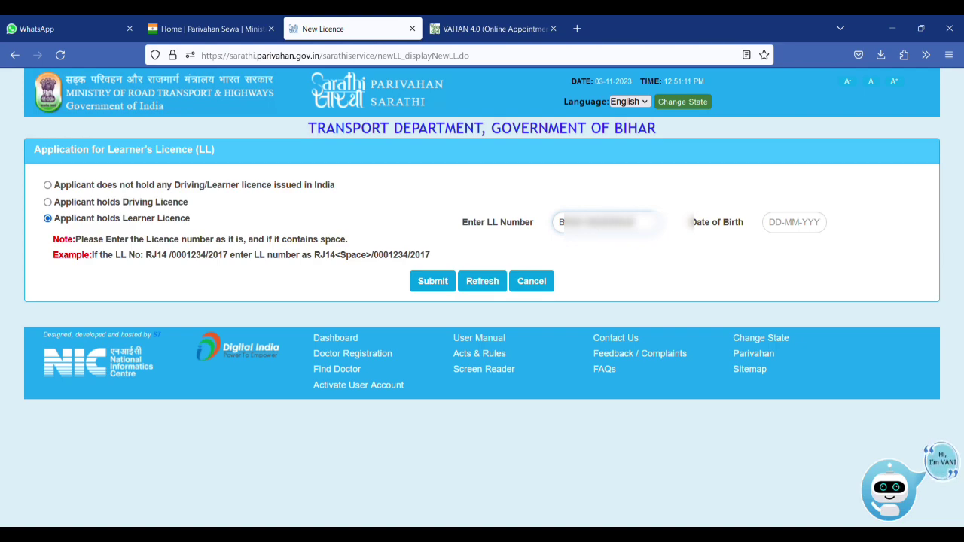
Look up the existing learner licence by number and date of birth, then confirm the applicant details
key(Tab)
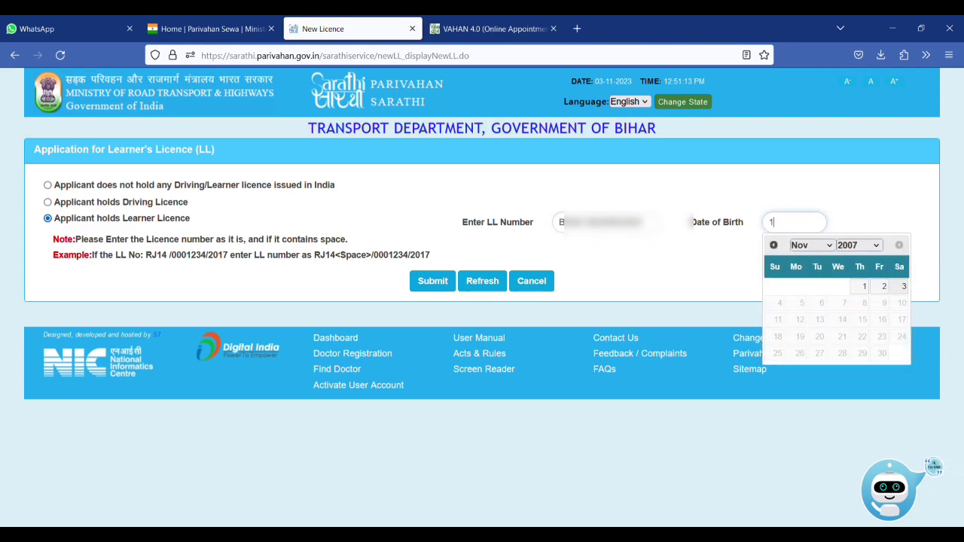
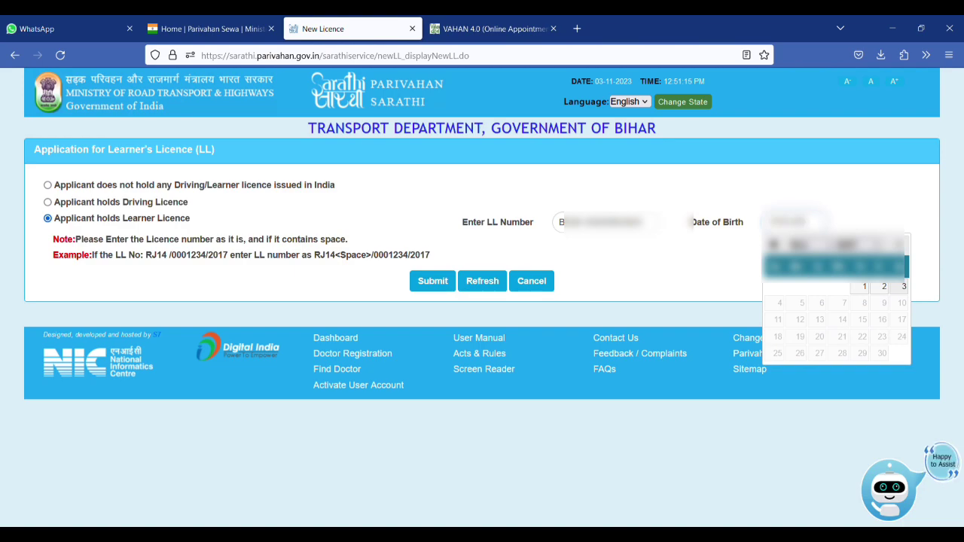
key(Tab)
key(Return)
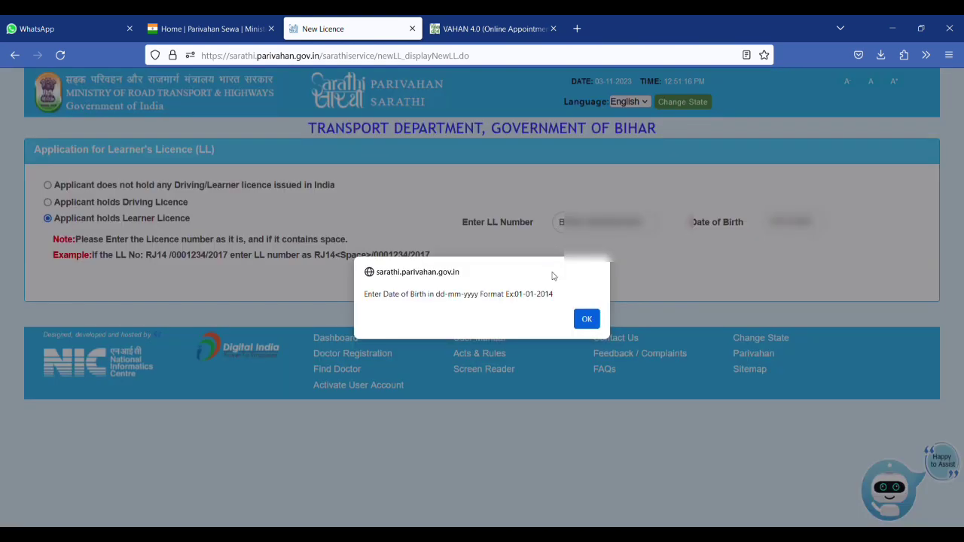
click(580, 323)
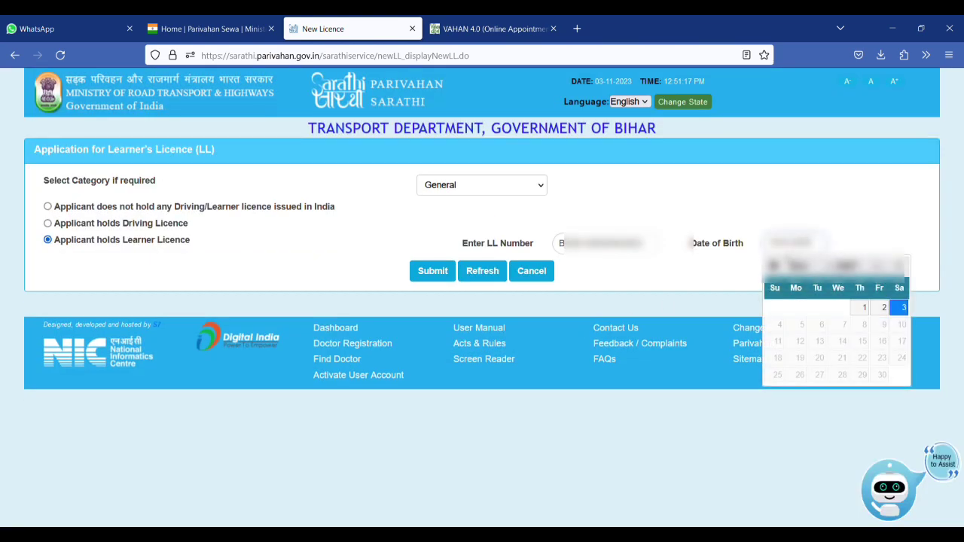
key(Tab)
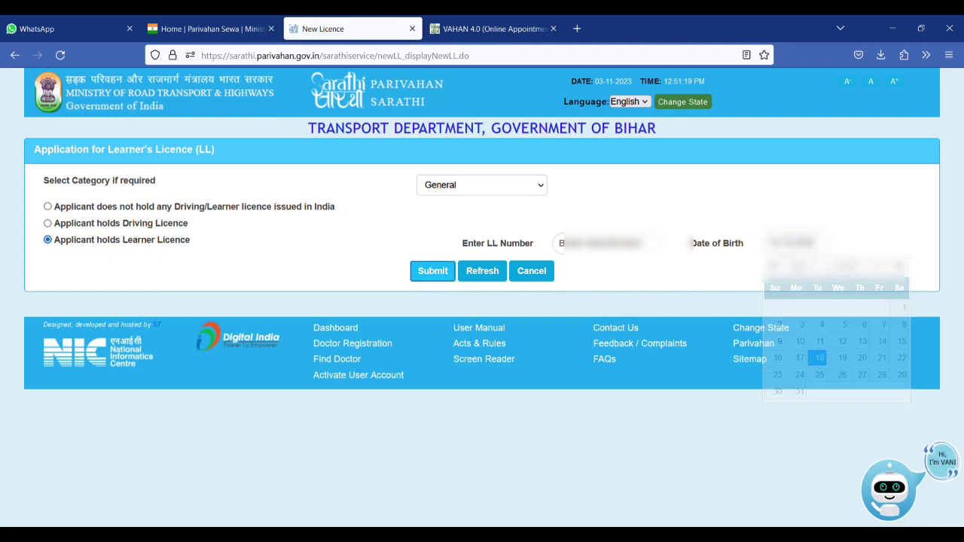
key(Return)
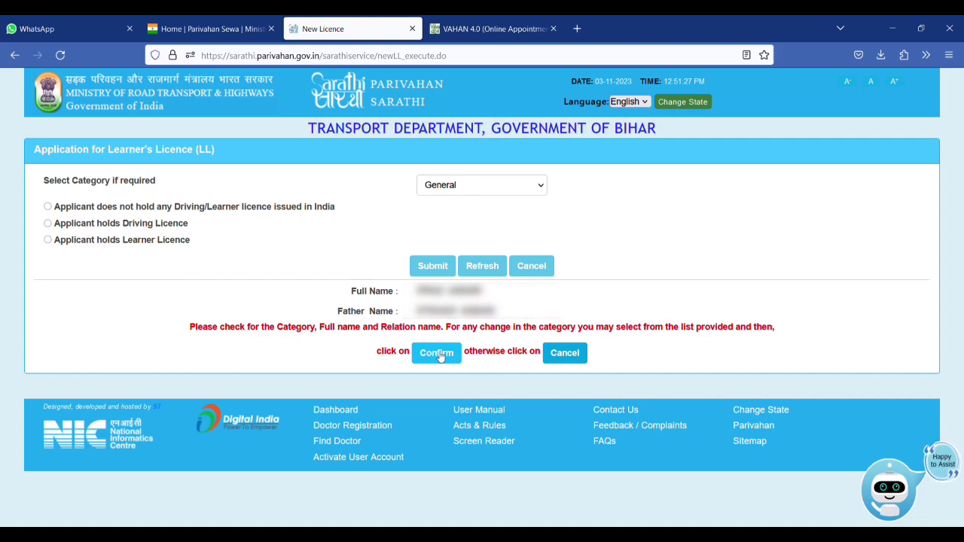
click(439, 354)
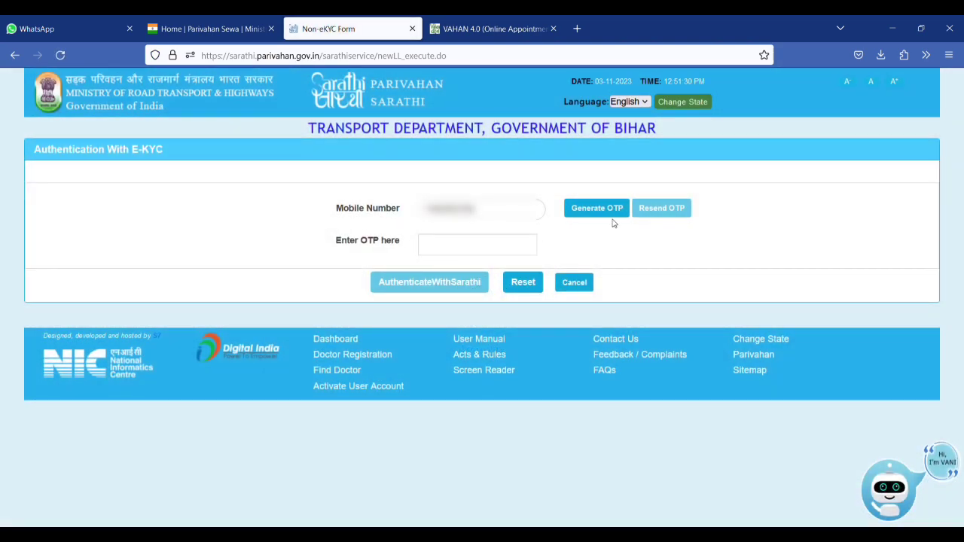
Authenticate with the one-time password sent to the registered mobile
click(602, 214)
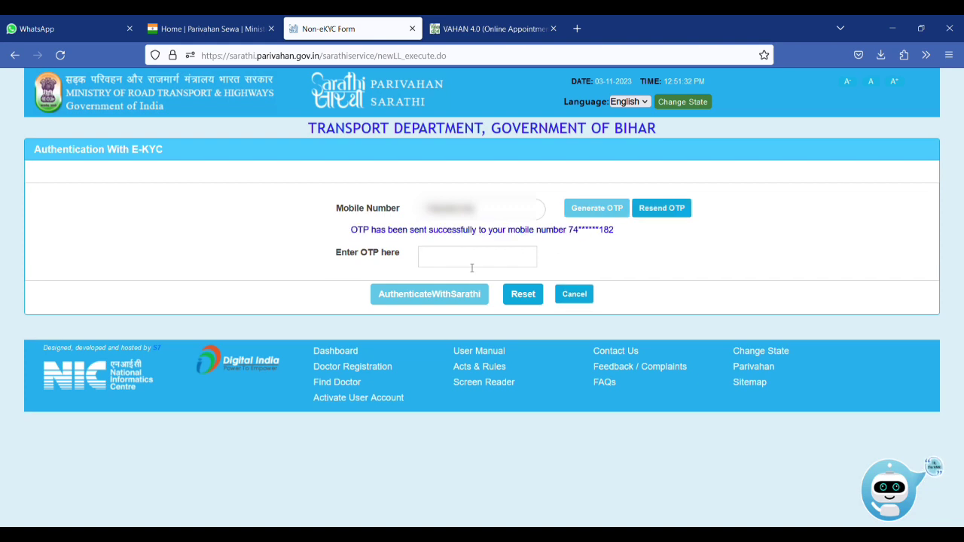
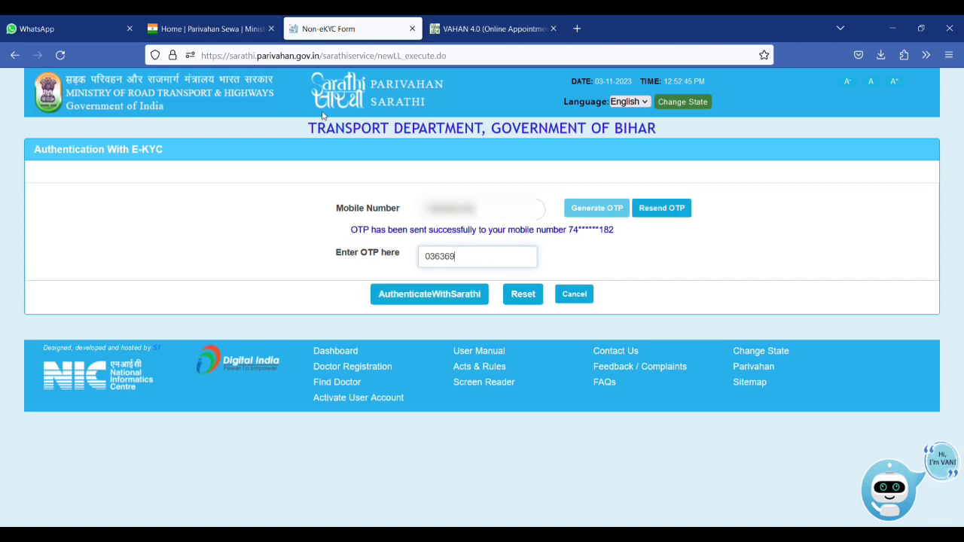
click(402, 300)
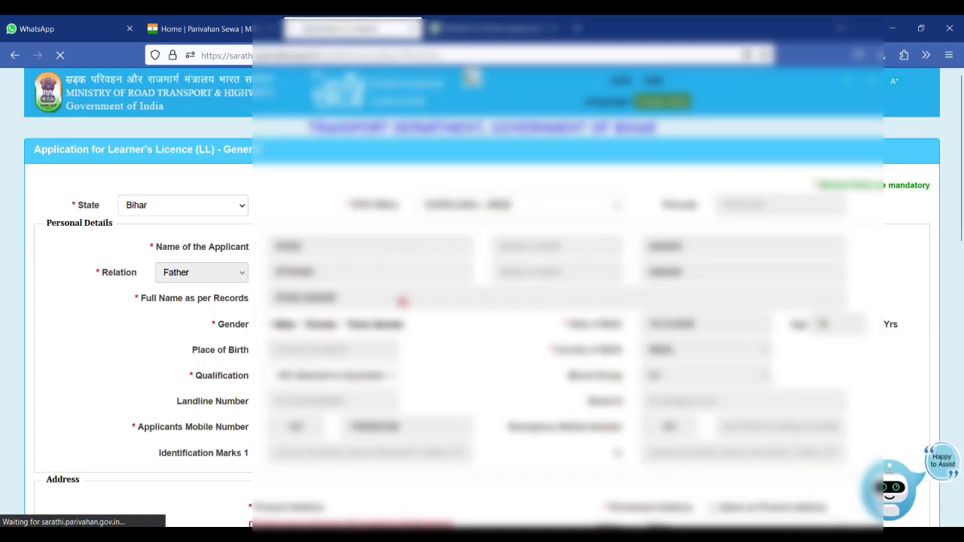
Add Others-Cranes (CRANE) and Others-Loader/Excavator (LDRXCV) to the selected vehicle classes
scroll(607, 392, down, 2)
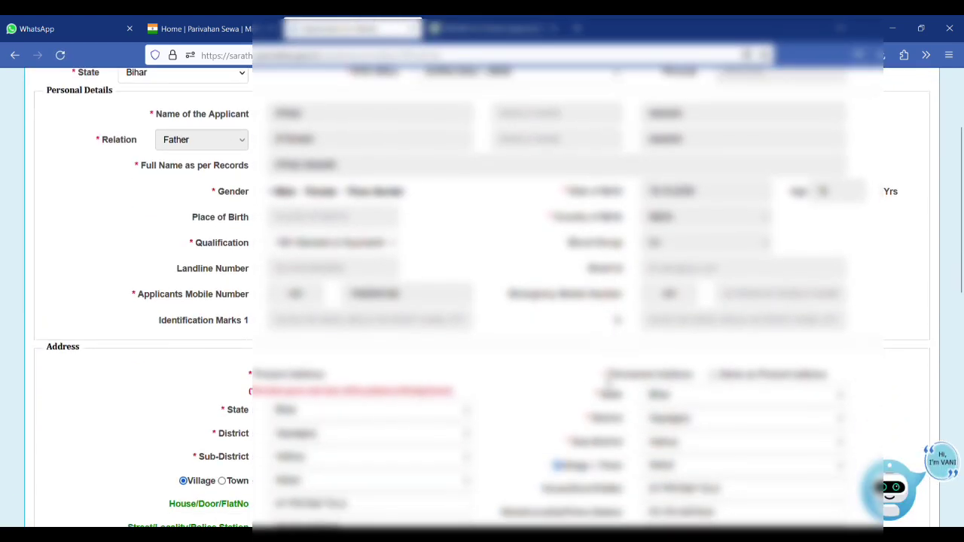
scroll(608, 384, down, 4)
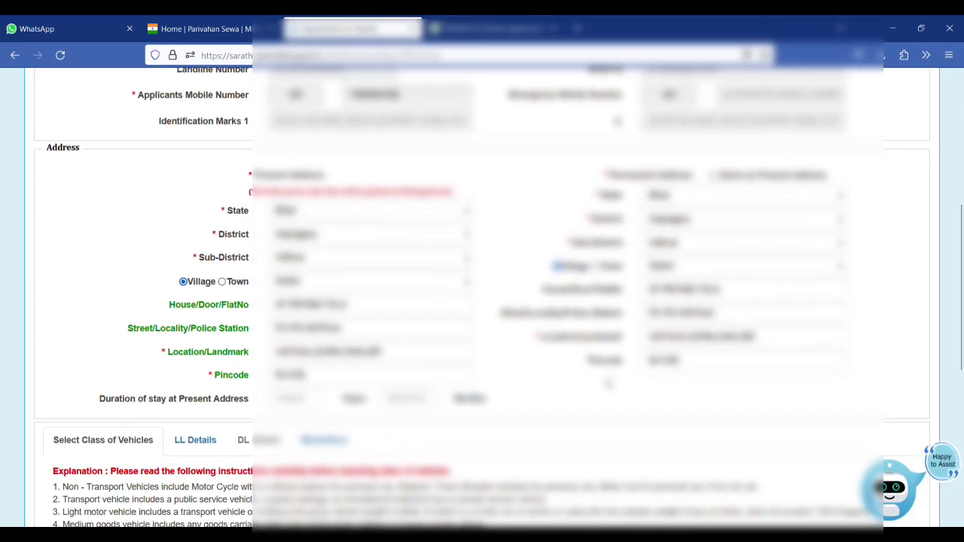
scroll(609, 384, down, 5)
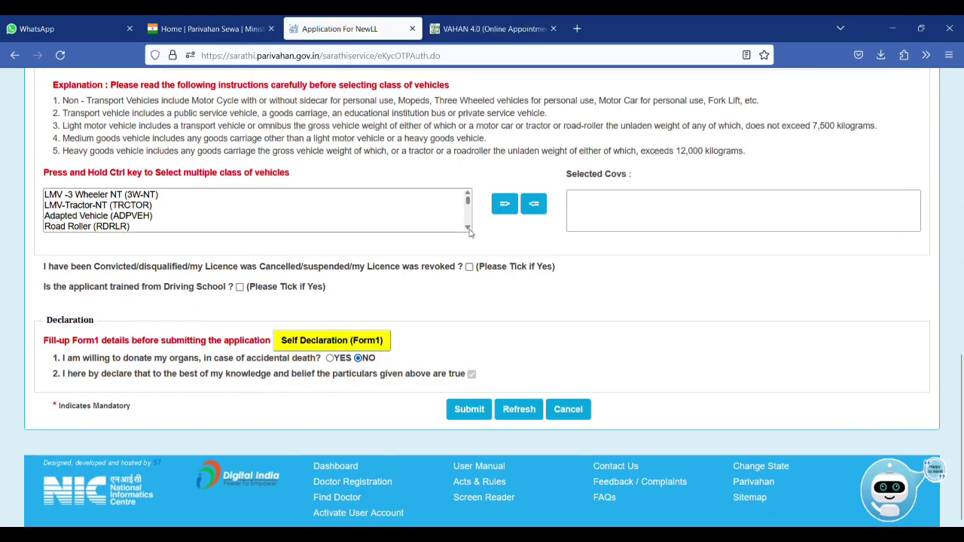
scroll(467, 229, down, 1)
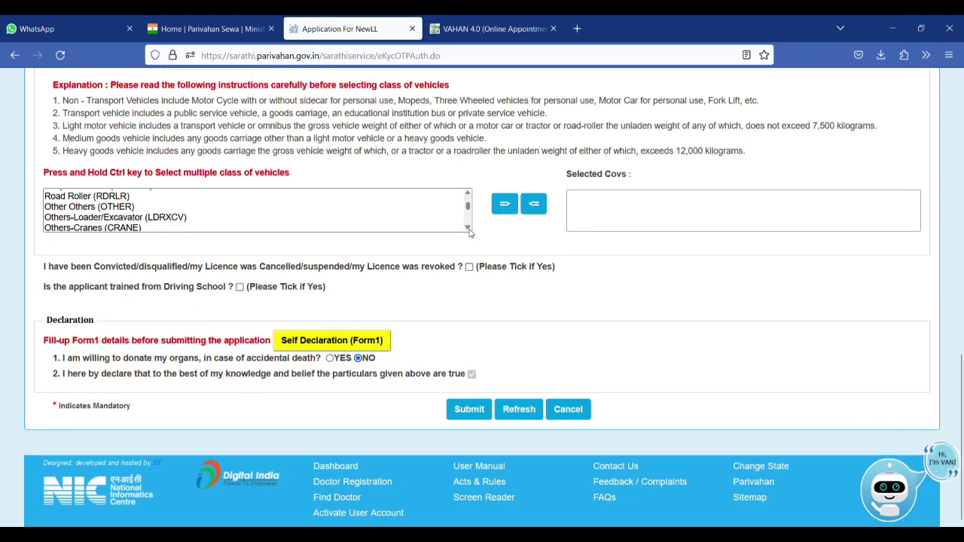
click(158, 229)
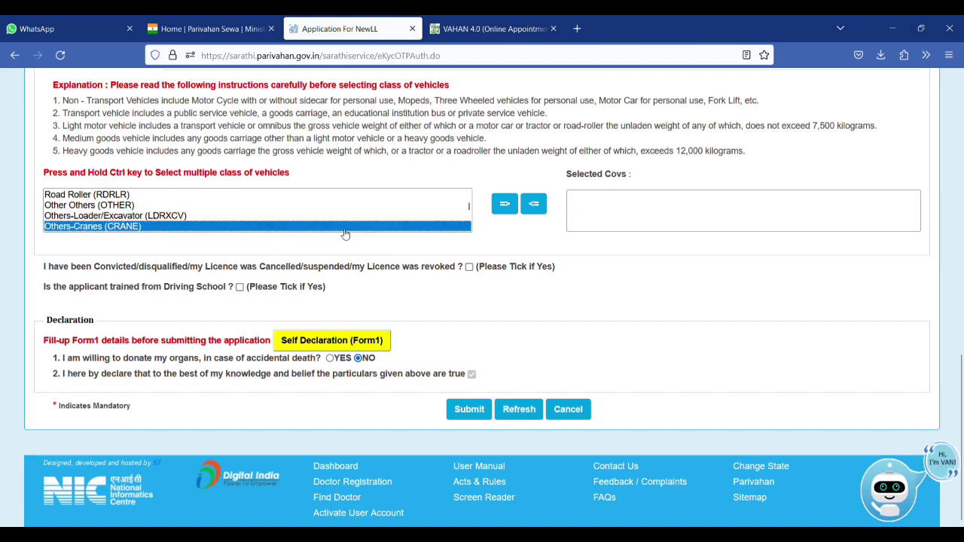
click(509, 211)
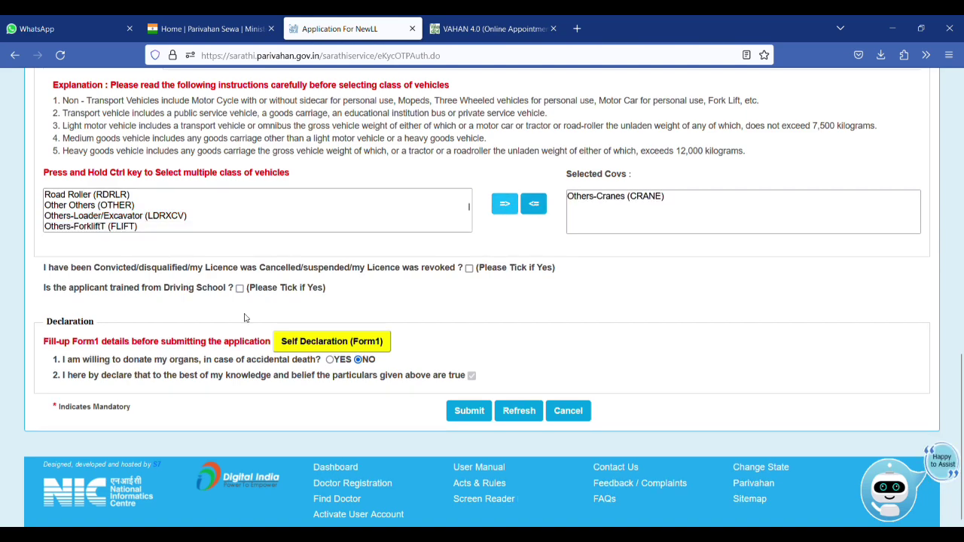
click(174, 226)
click(177, 216)
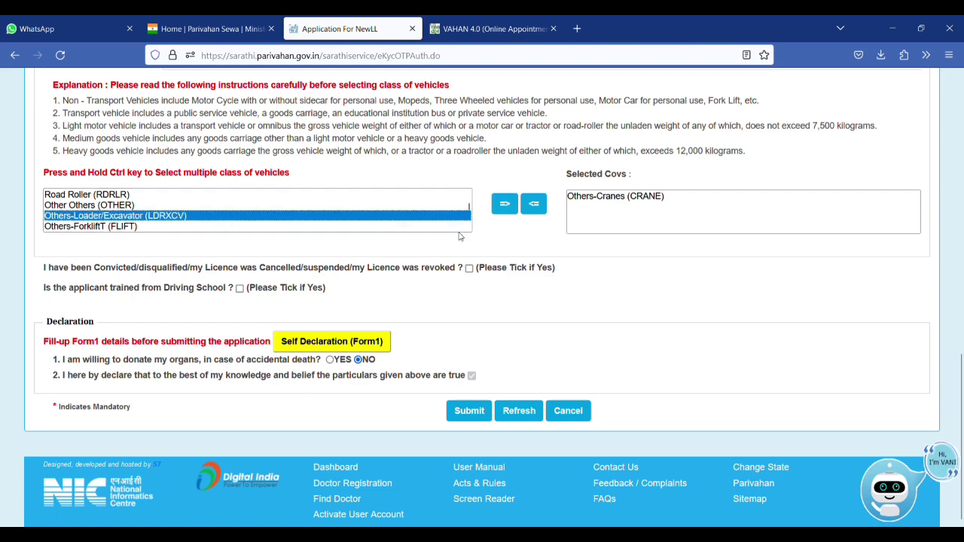
click(504, 204)
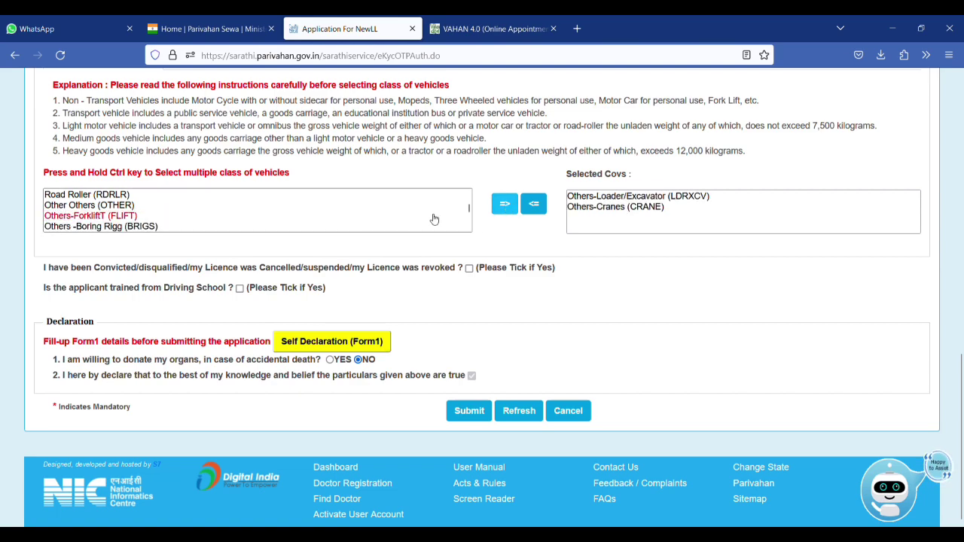
Remove Others-Loader/Excavator, leaving only CRANE, and submit the application details
scroll(433, 219, up, 2)
scroll(383, 219, down, 2)
click(386, 219)
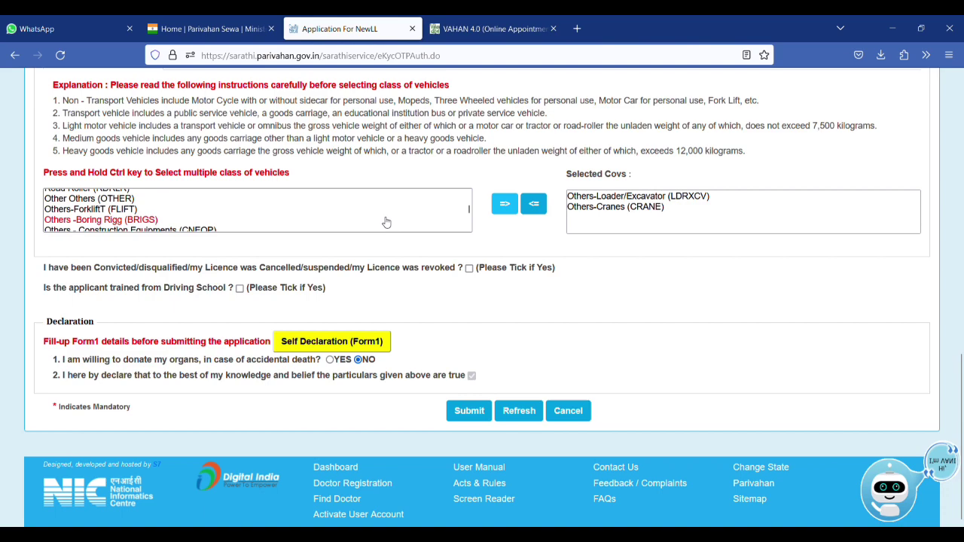
scroll(387, 221, down, 2)
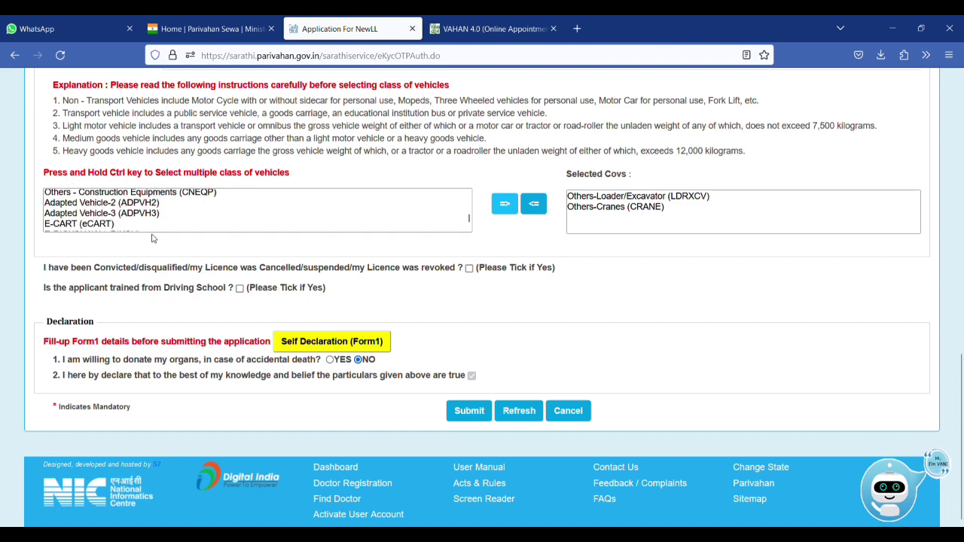
click(624, 197)
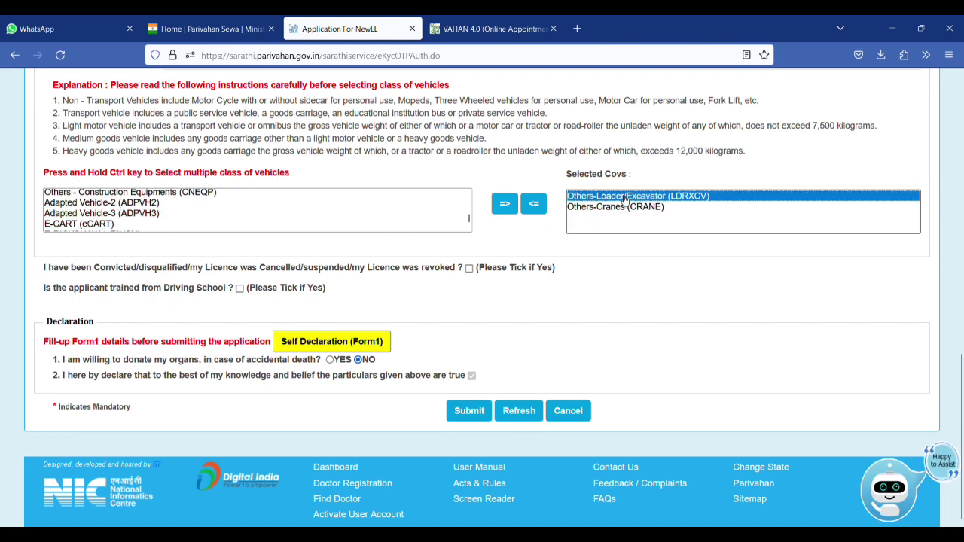
click(533, 204)
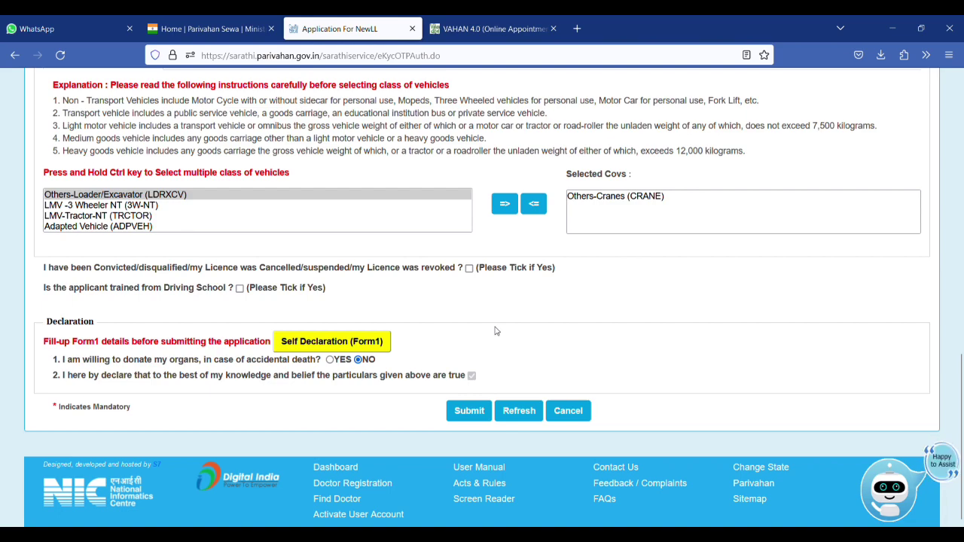
click(469, 420)
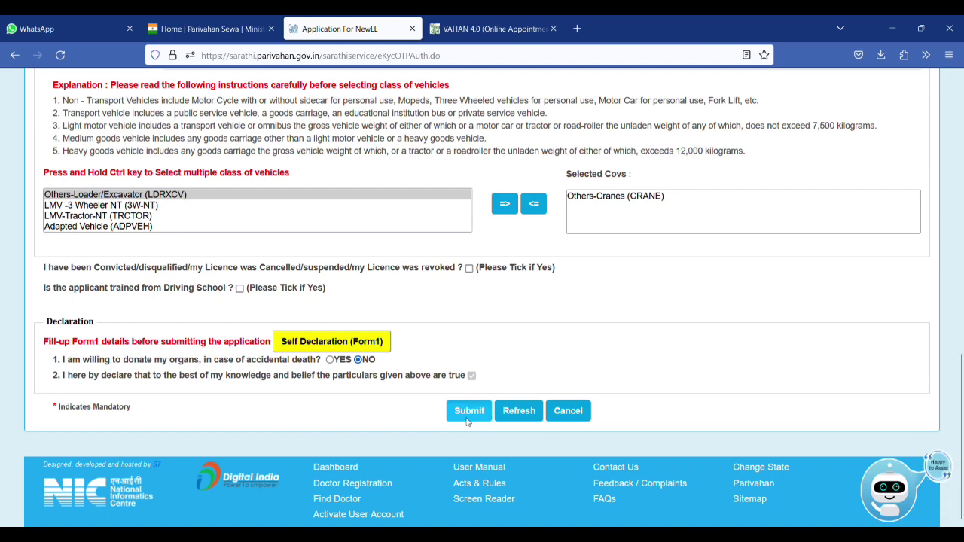
Confirm both submission prompts and close the acknowledgement print preview without printing
click(541, 369)
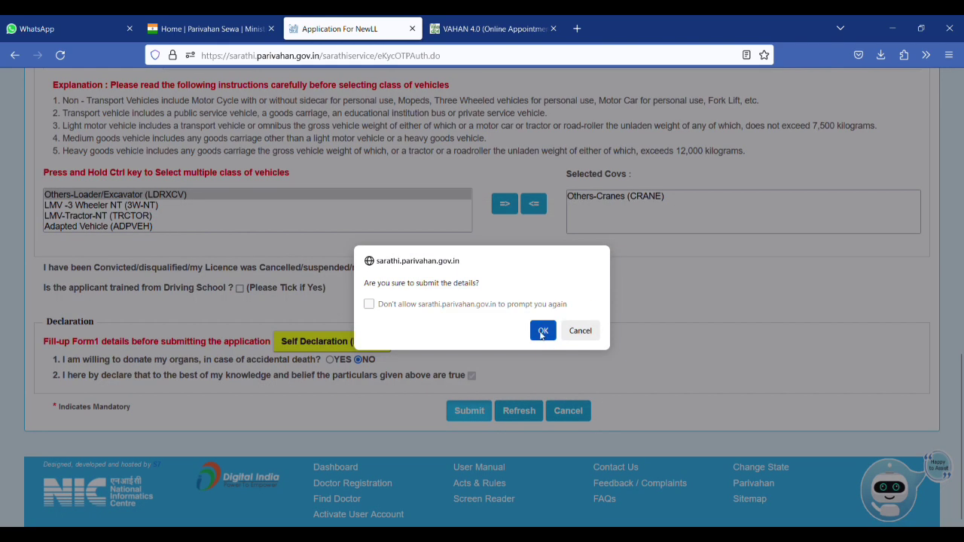
click(541, 332)
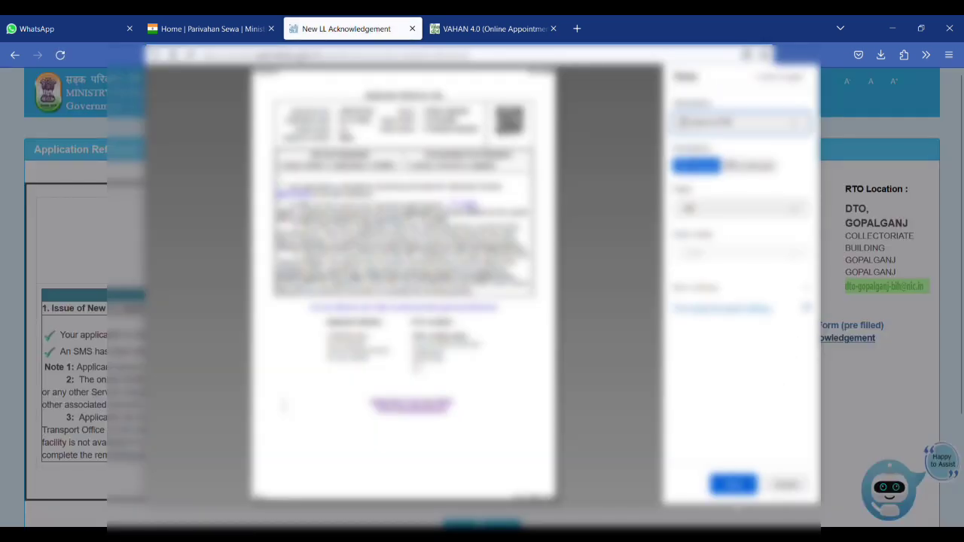
click(728, 161)
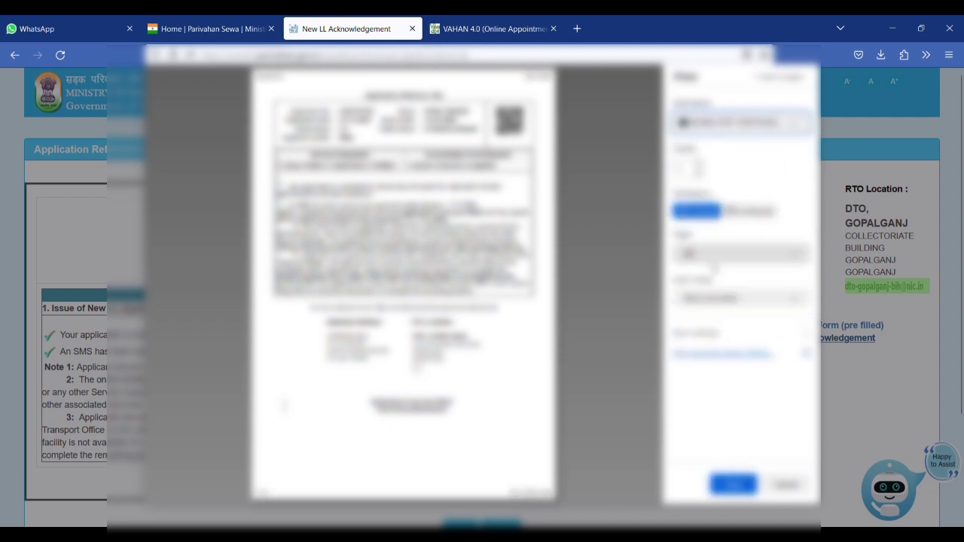
click(733, 485)
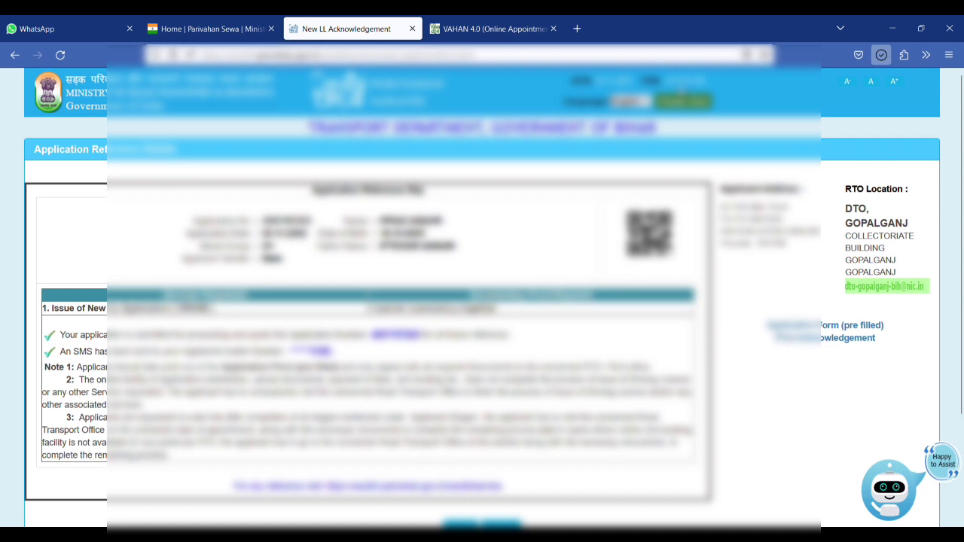
Open the pre-filled application form PDF, then return and continue to Application Status
click(850, 326)
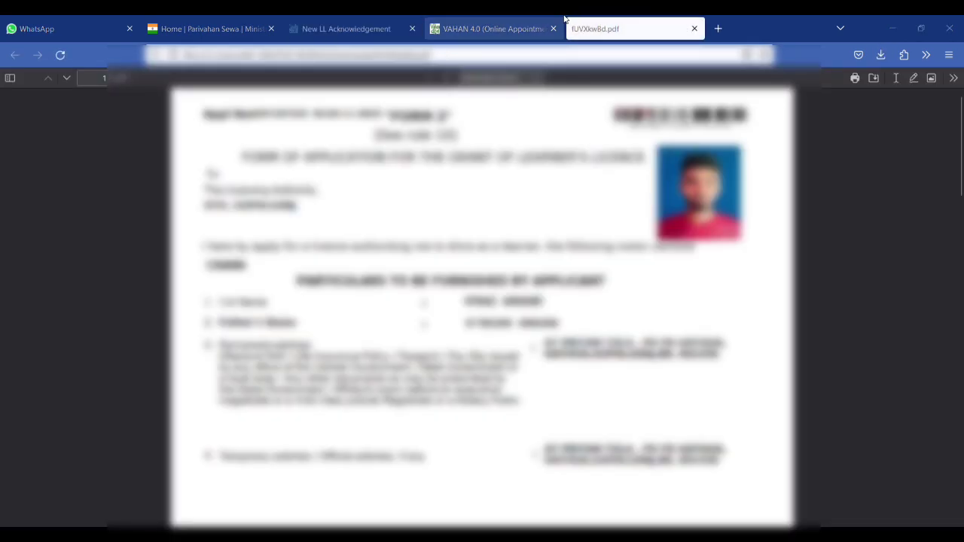
click(479, 20)
click(381, 21)
scroll(444, 275, down, 3)
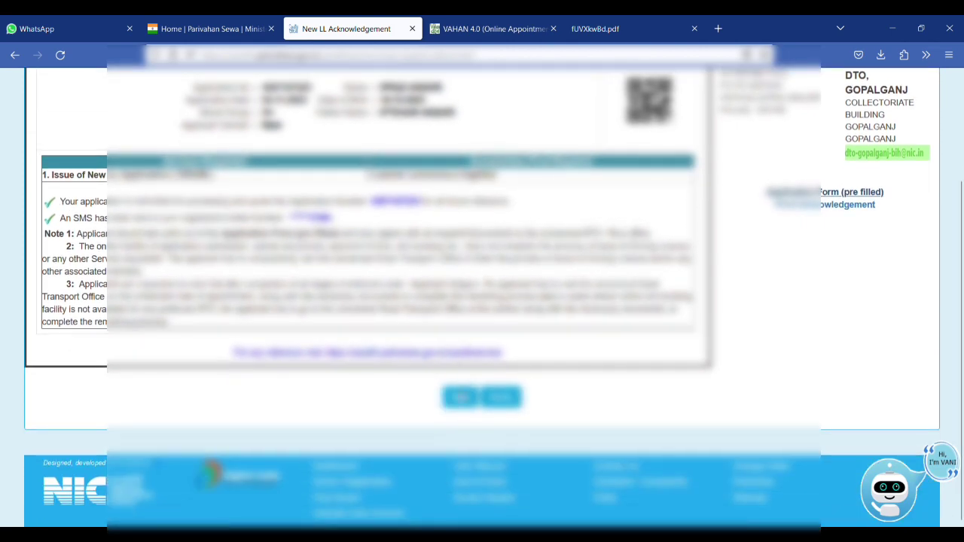
click(461, 397)
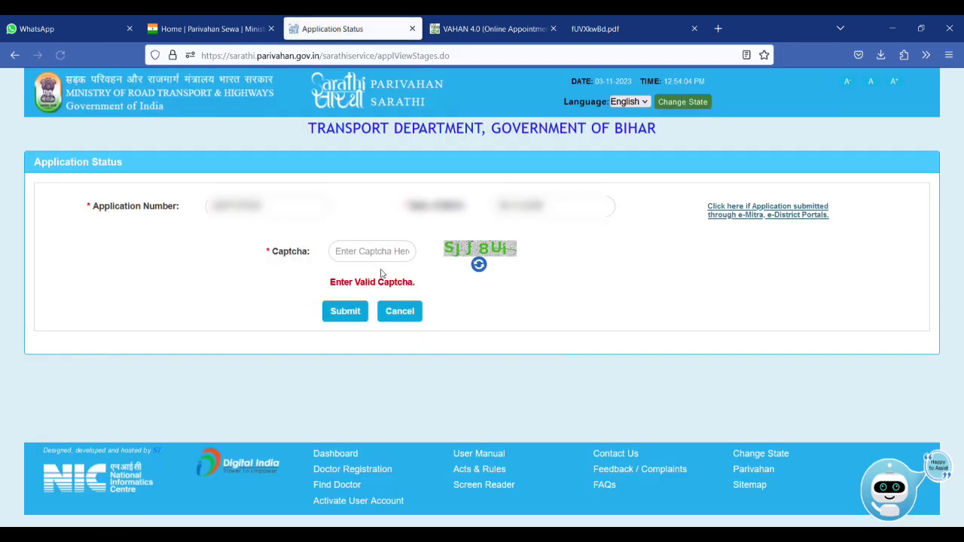
Enter the captcha to view the application stages and continue to Upload Documents
click(378, 257)
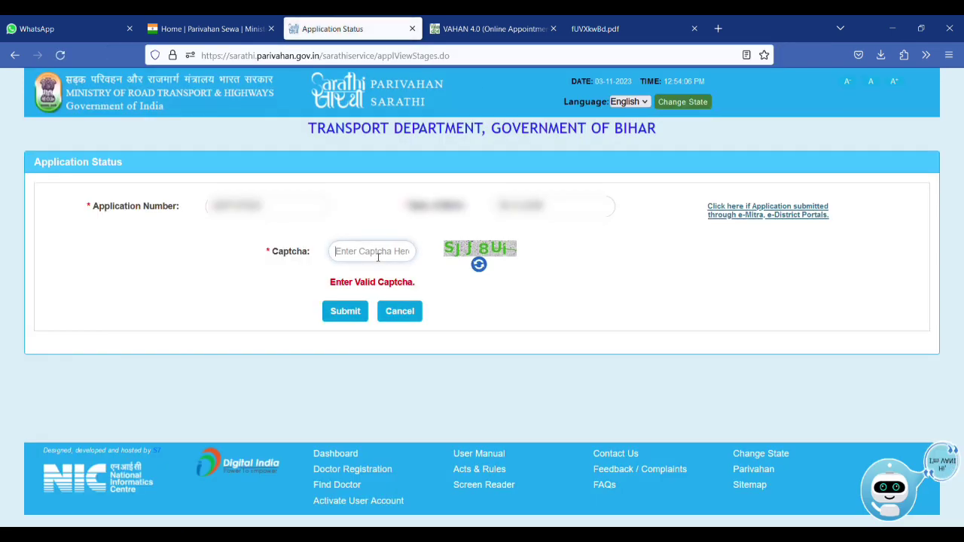
text(SJJ)
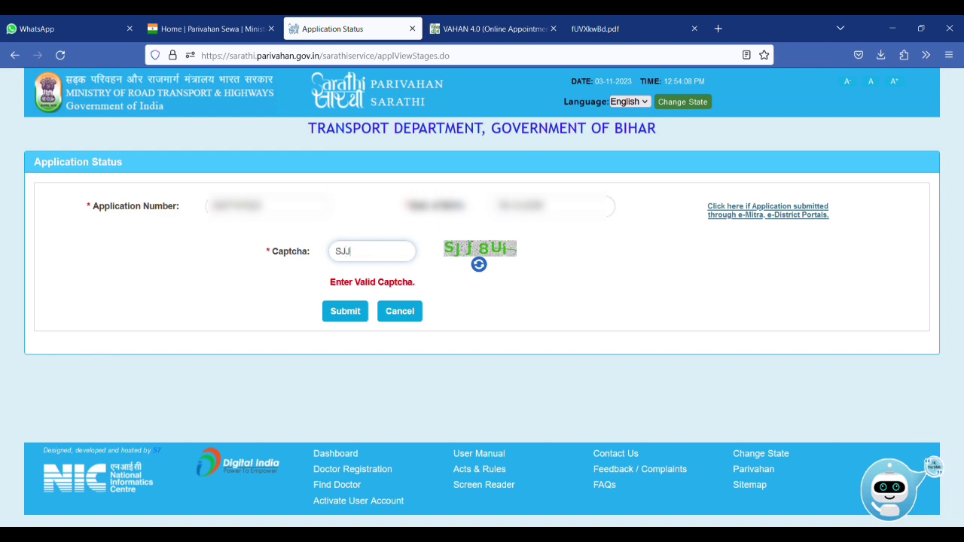
text(8Ui)
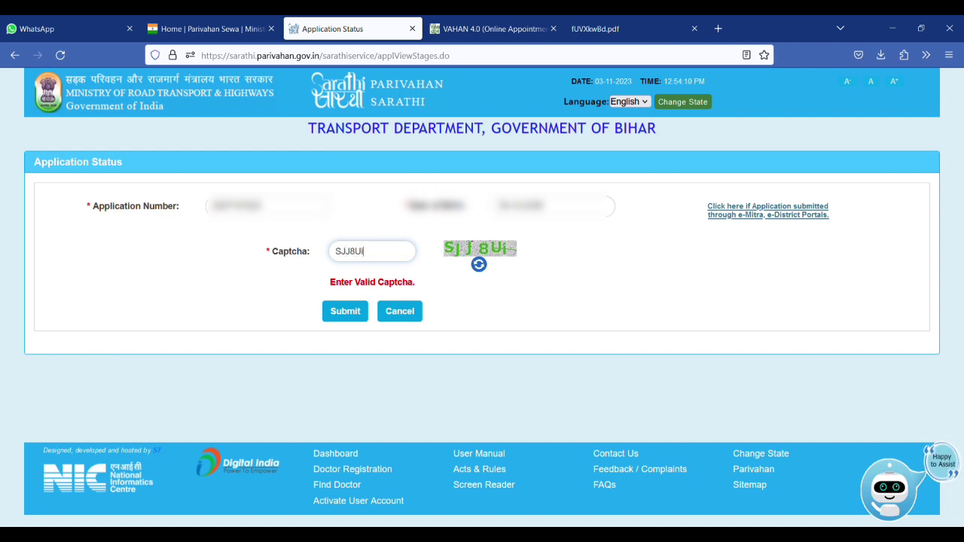
key(Return)
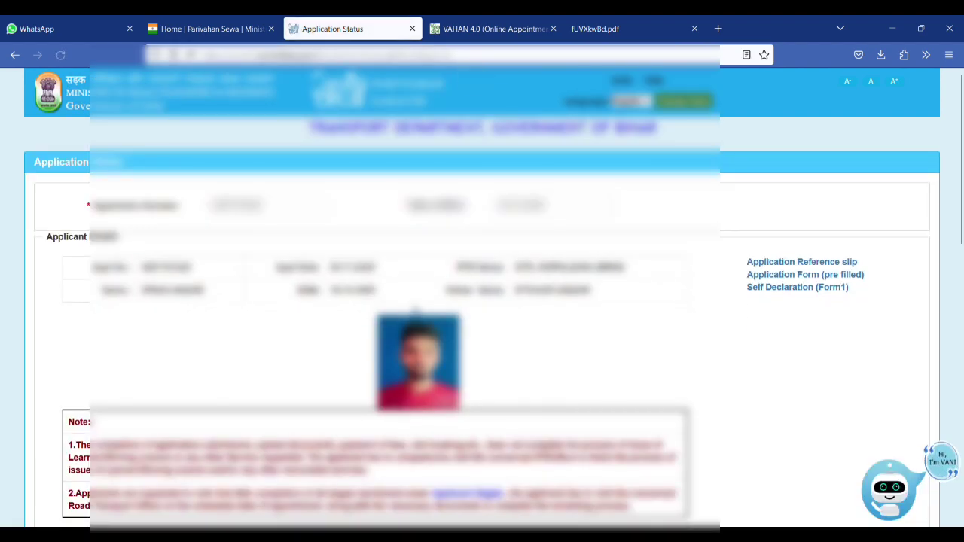
scroll(399, 287, down, 5)
scroll(418, 316, down, 2)
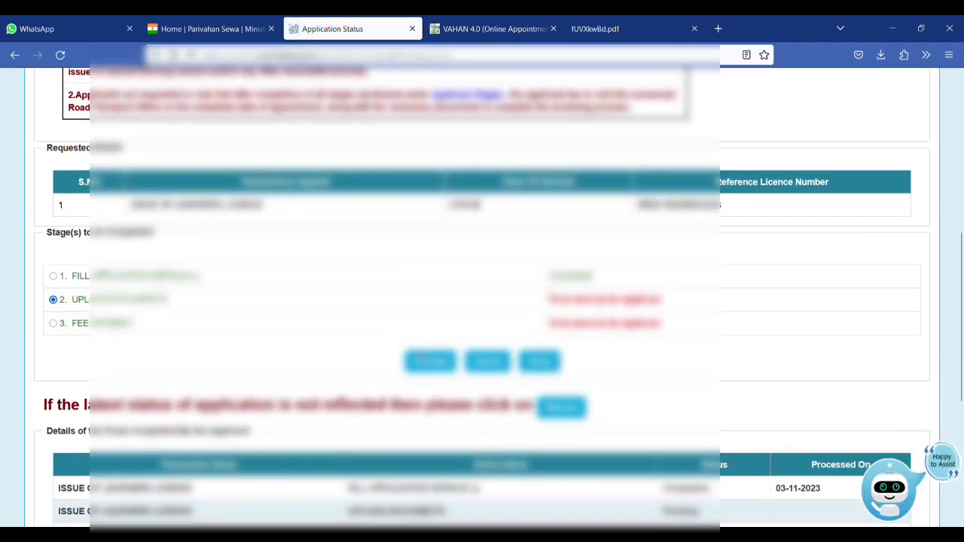
click(413, 357)
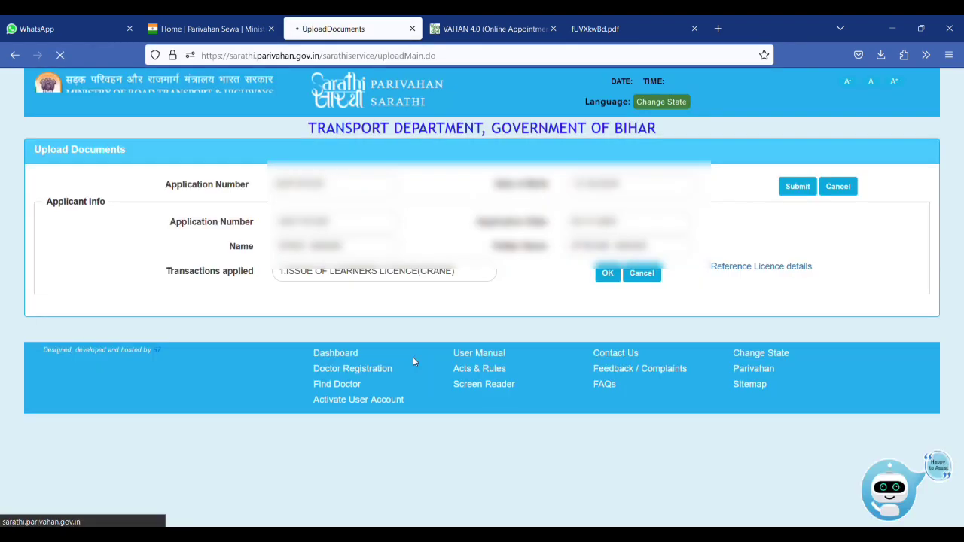
Upload and confirm a PDF as document type Learner Licence/LL with Learner Licence proof
click(607, 274)
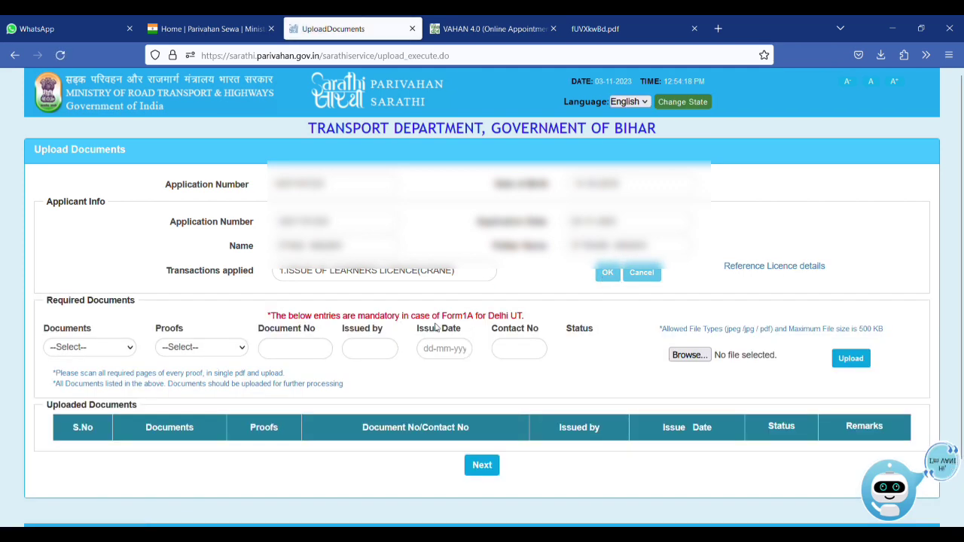
click(107, 348)
click(107, 380)
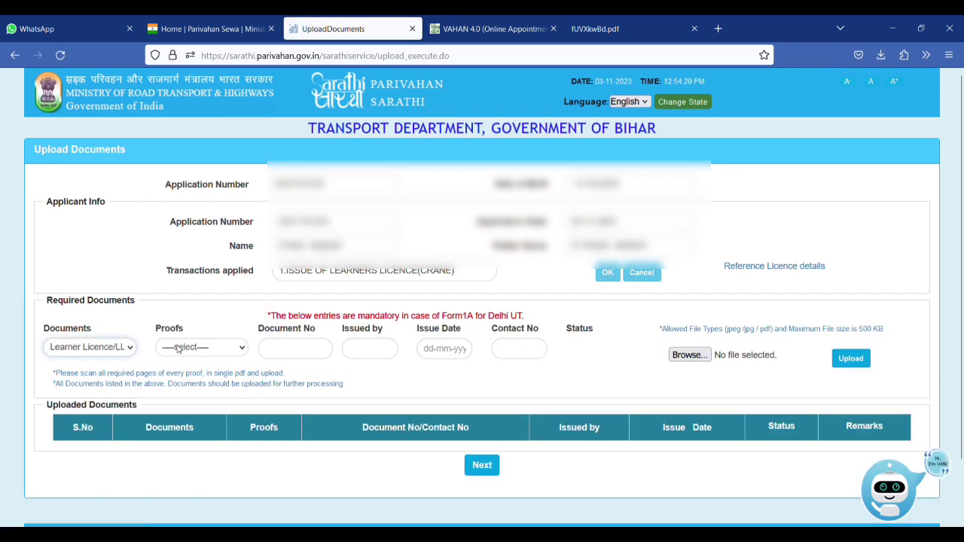
click(182, 350)
click(215, 408)
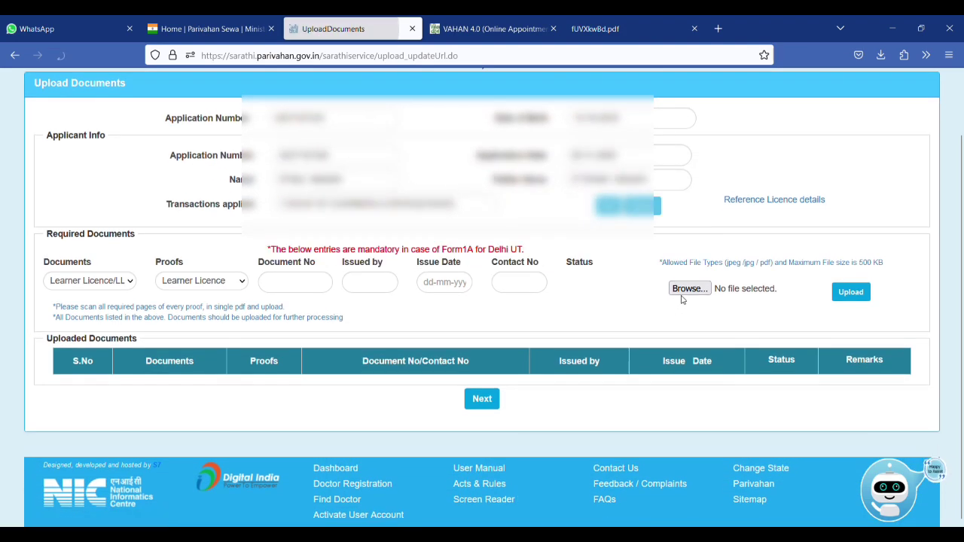
click(687, 292)
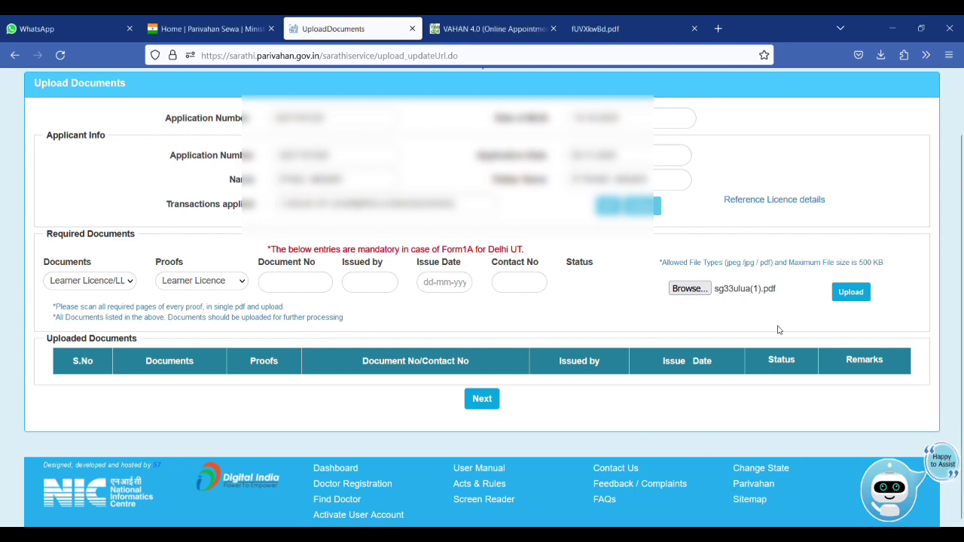
click(847, 294)
scroll(845, 299, down, 2)
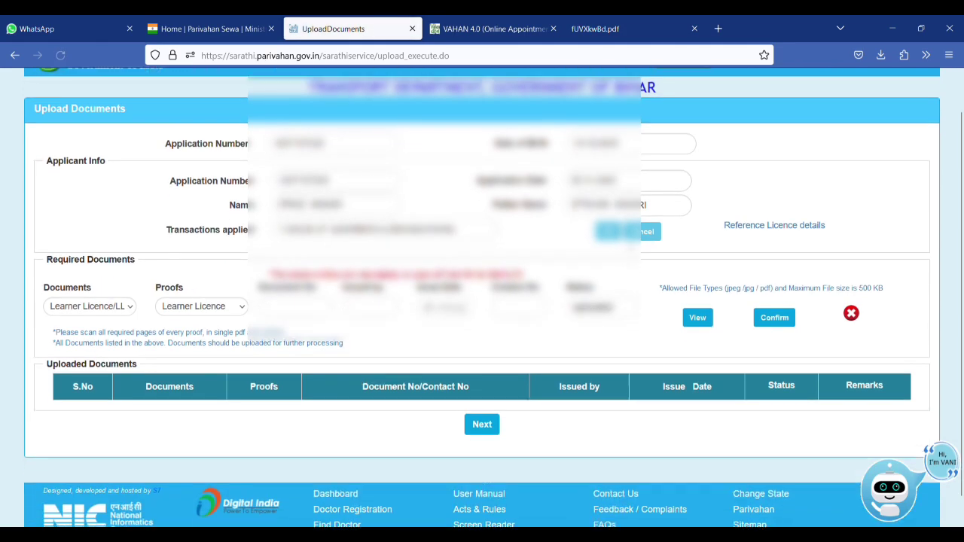
click(776, 296)
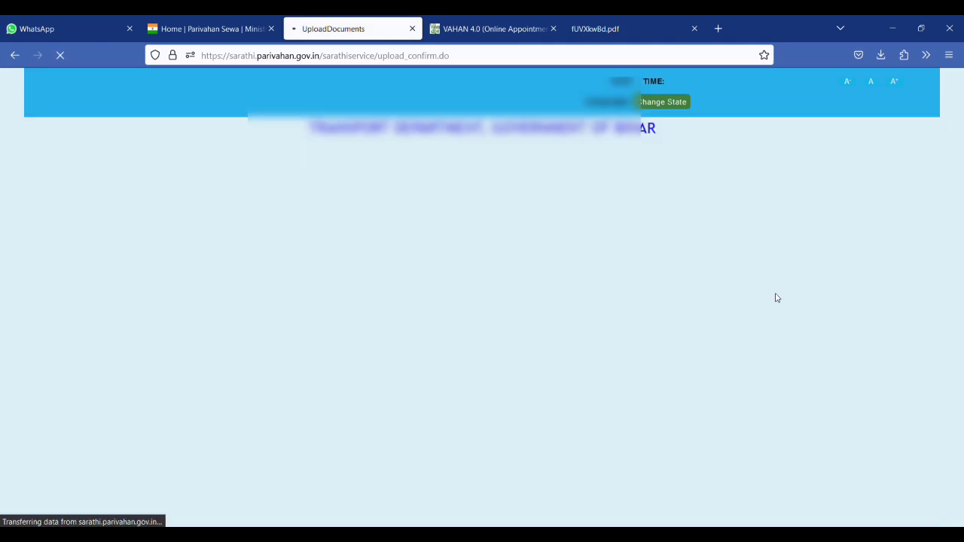
Move on from the completed upload to the Application Status captcha field
scroll(602, 354, down, 1)
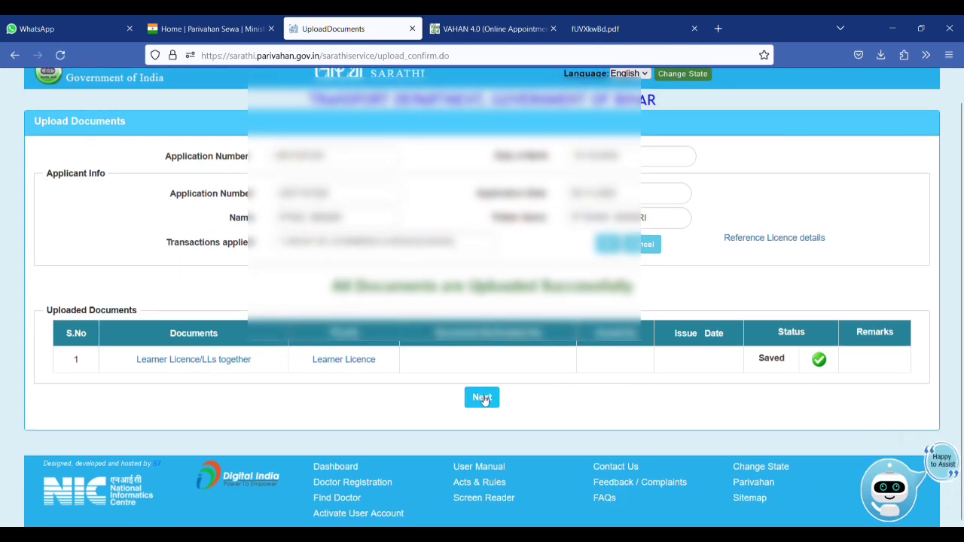
click(482, 398)
click(409, 245)
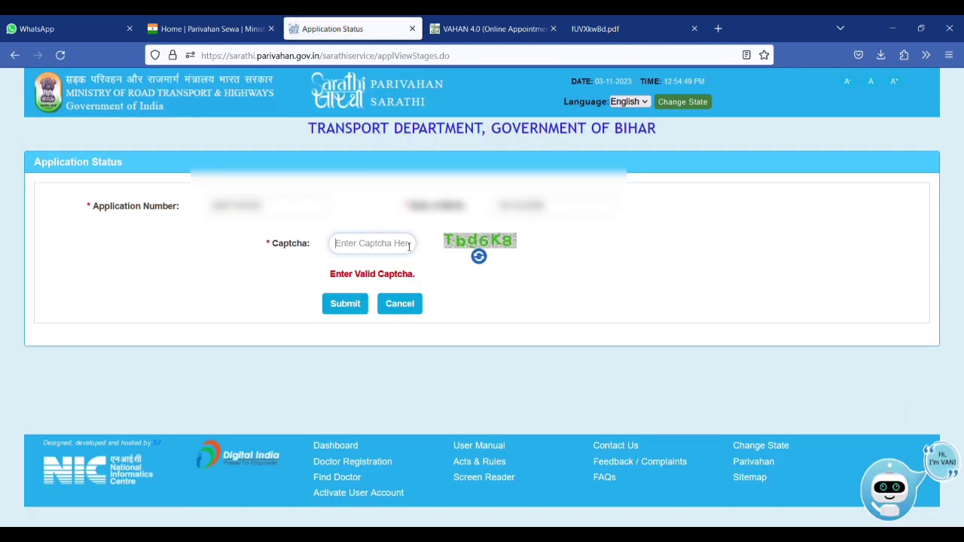
Submit the status captcha and scroll to the Application Fee for LL / DL Test stage
text(Tbd6K8)
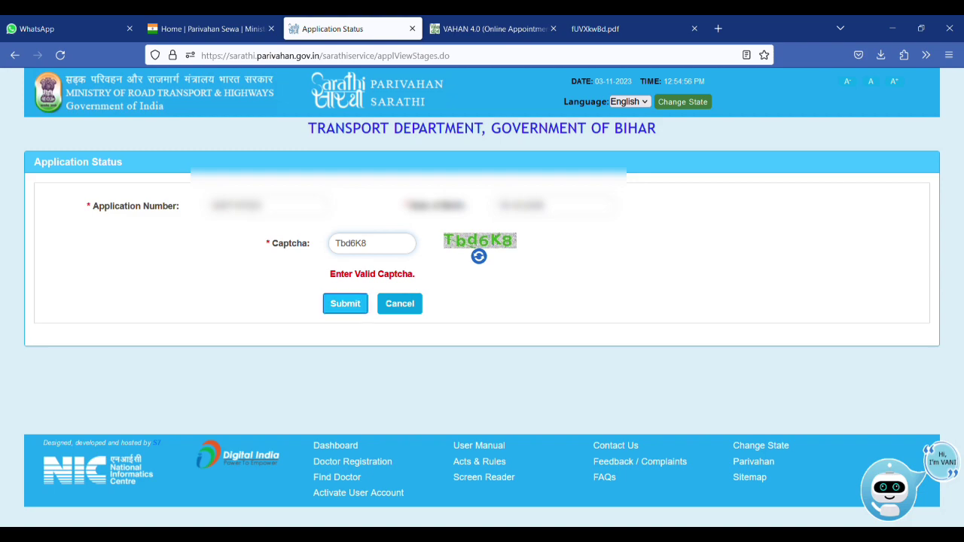
key(Return)
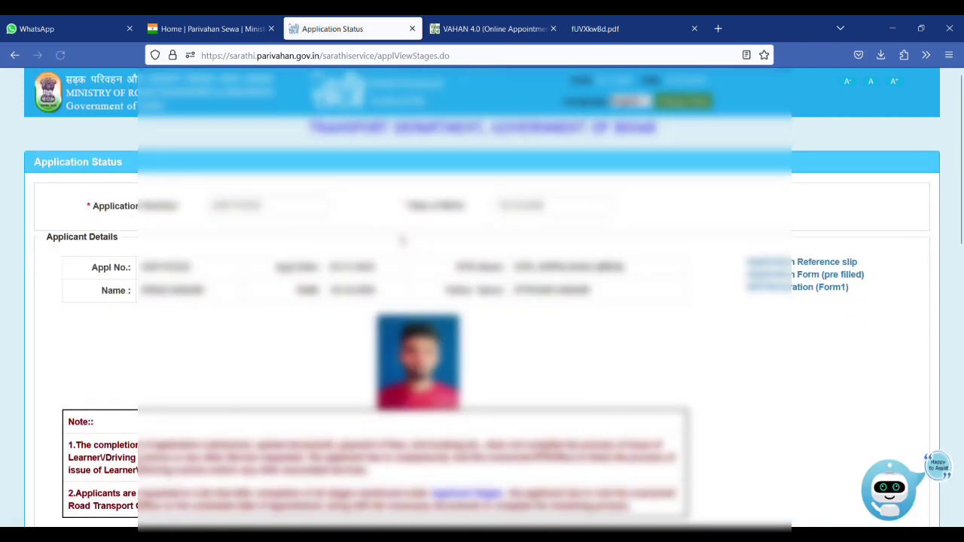
scroll(407, 246, down, 8)
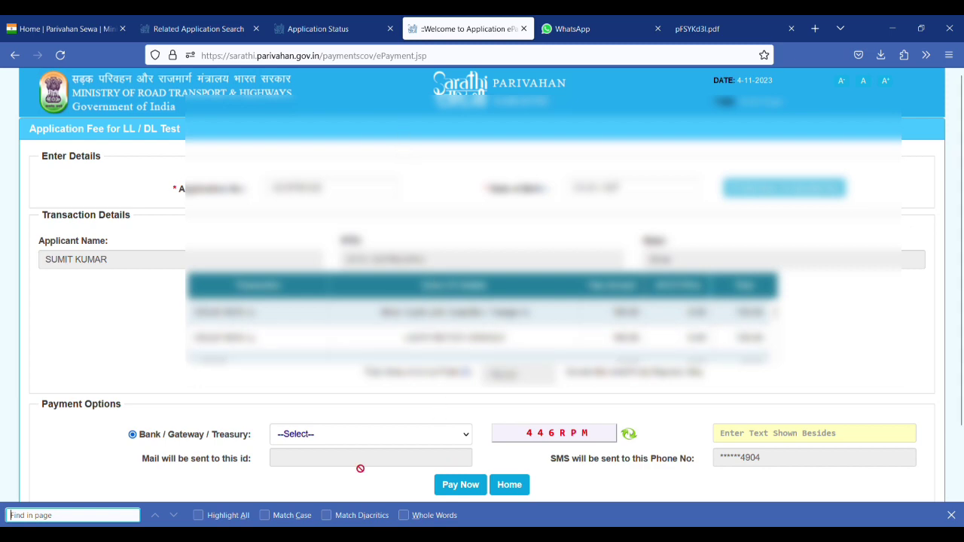
Pay the fee via Online Govt Receipt Account System, proceeding to Bihar's e-receipt gateway
click(325, 435)
click(329, 458)
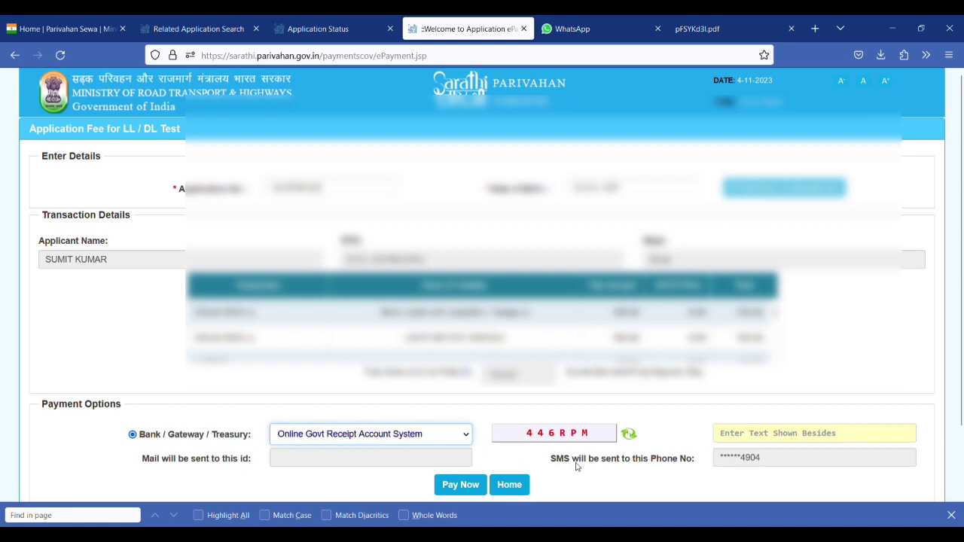
click(742, 437)
text(446)
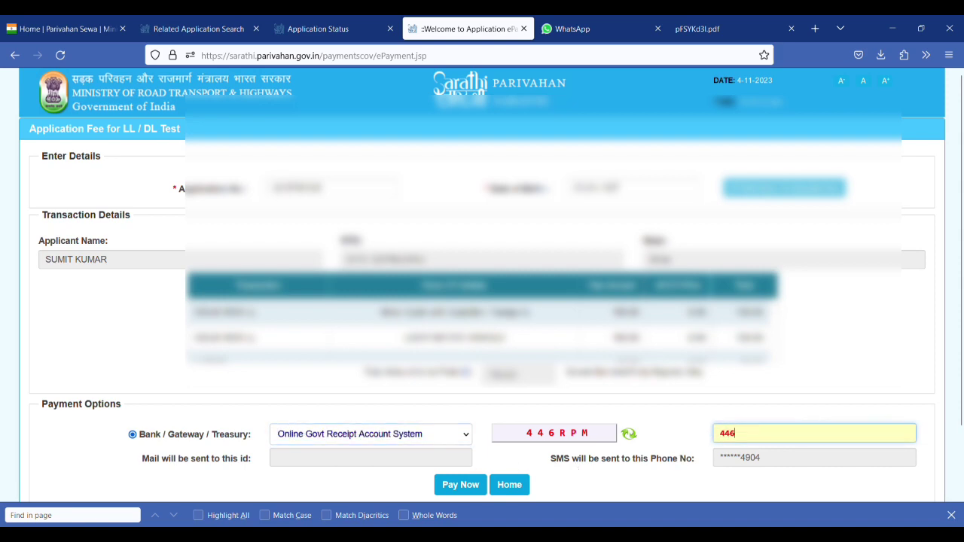
text(rp)
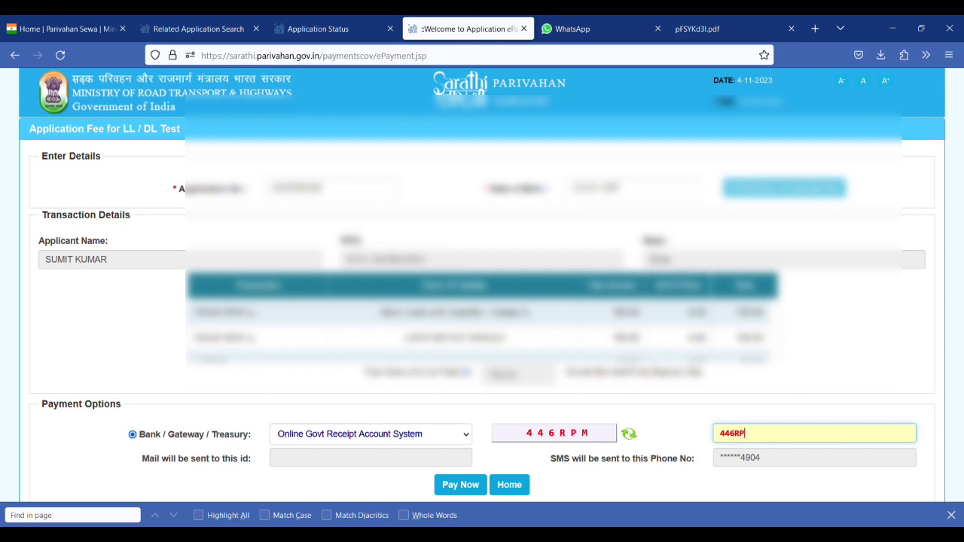
text(m)
scroll(474, 416, down, 2)
click(471, 413)
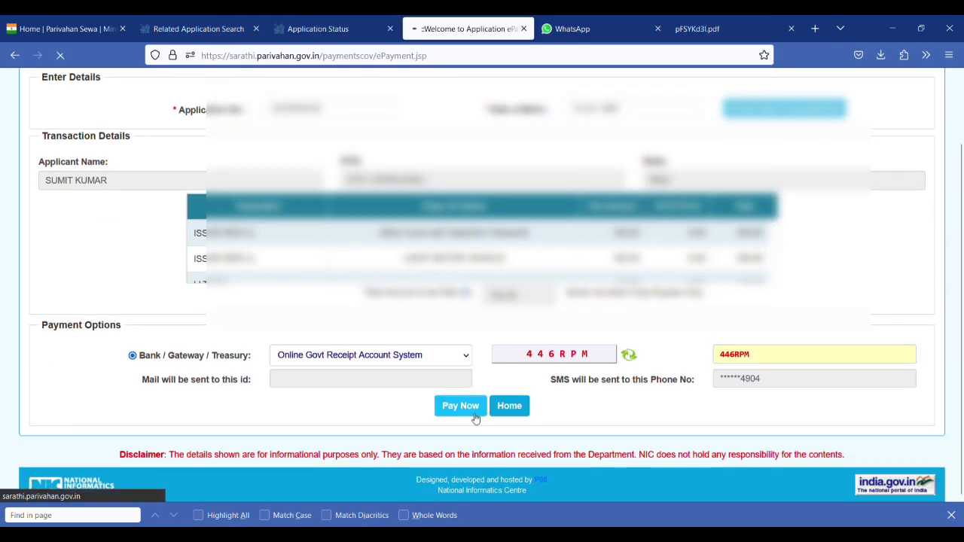
click(432, 354)
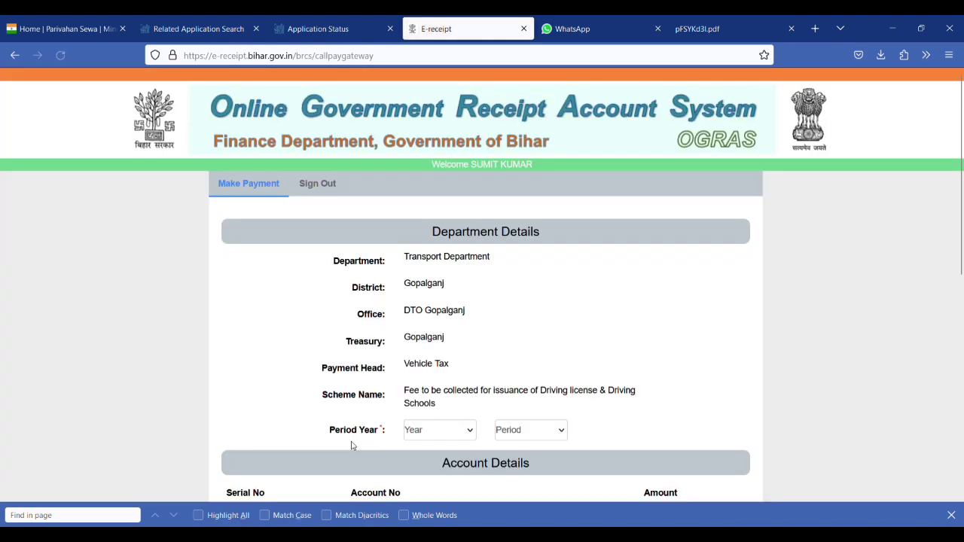
scroll(351, 445, down, 3)
Set period year 2023-2024, choose a period, and pay by e-payment through State Bank of India
click(437, 298)
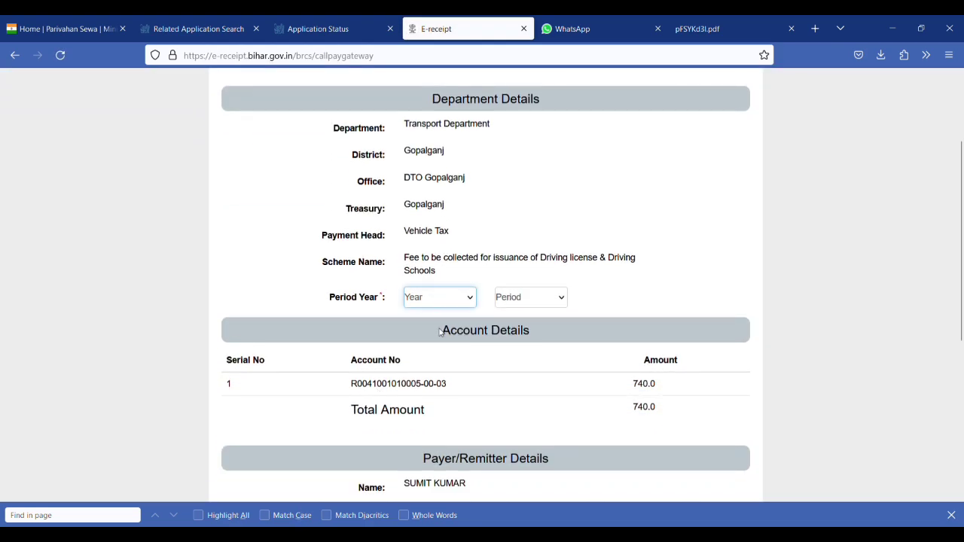
click(442, 334)
click(524, 299)
scroll(458, 366, down, 5)
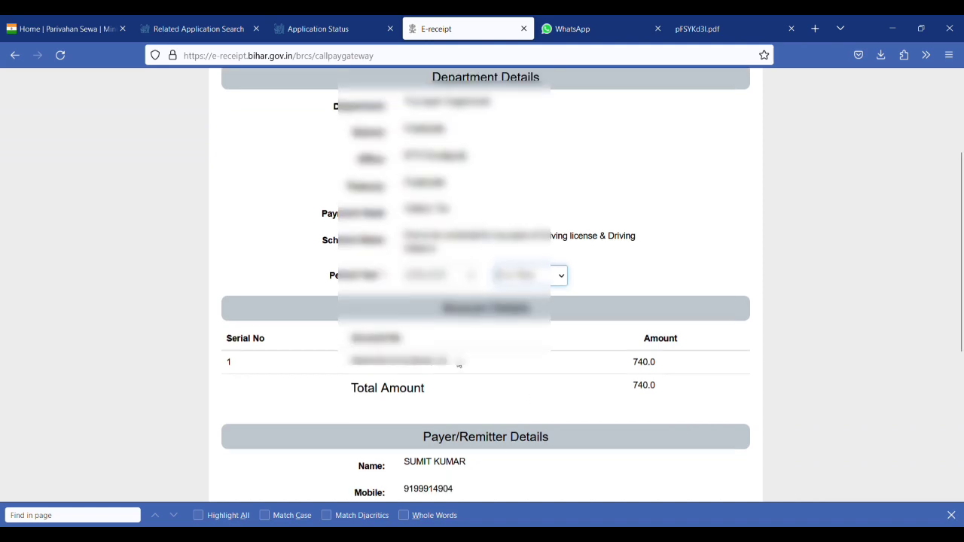
click(446, 385)
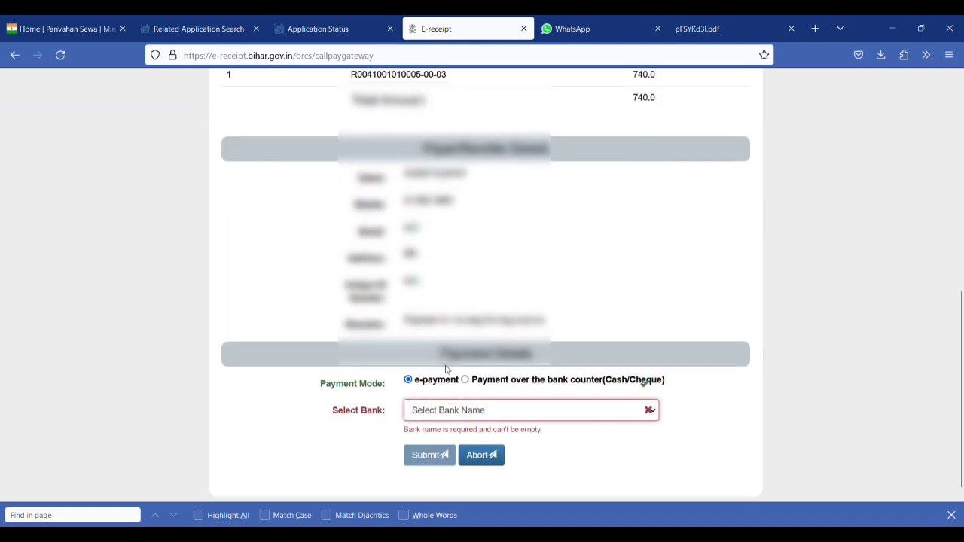
click(428, 455)
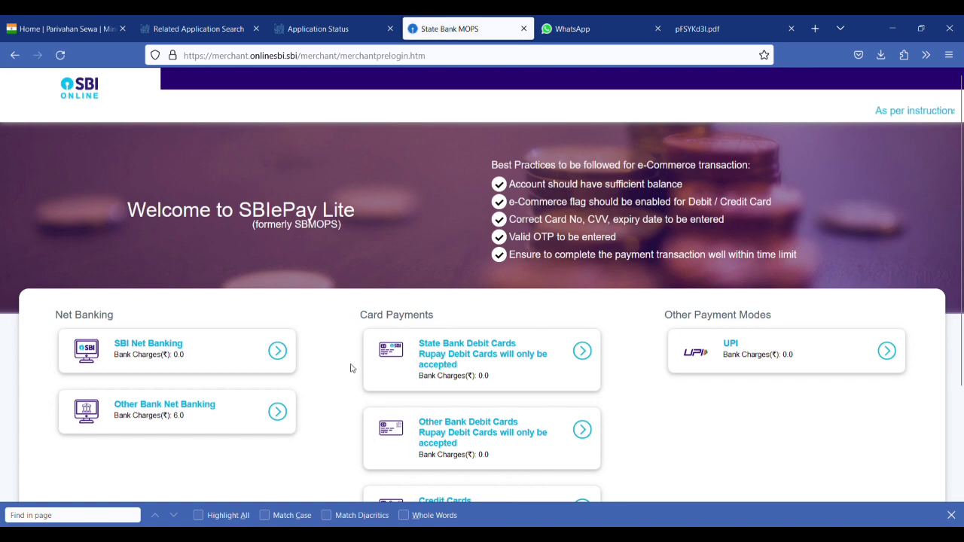
Choose SBI Net Banking, switch to Corporate Banking, and log in with the account's credentials
scroll(427, 334, down, 1)
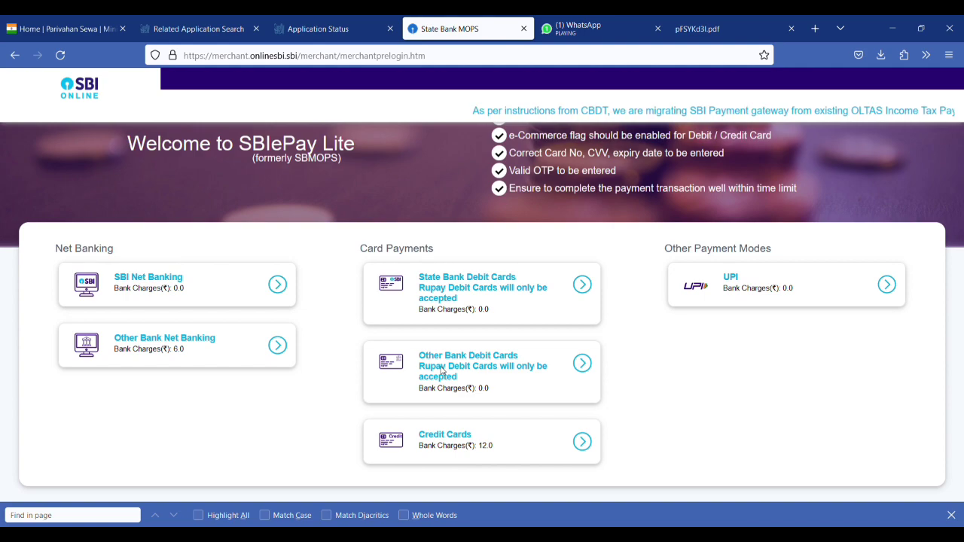
click(235, 289)
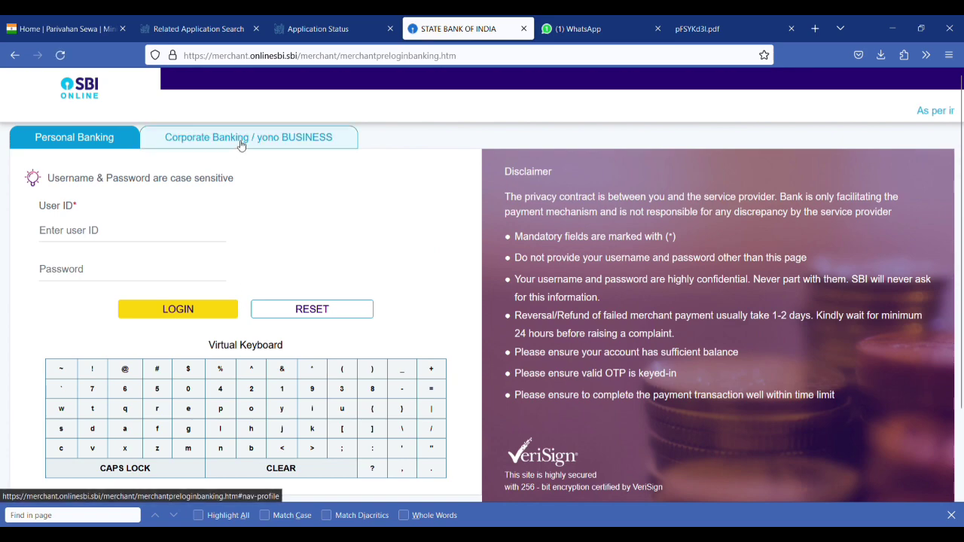
click(243, 142)
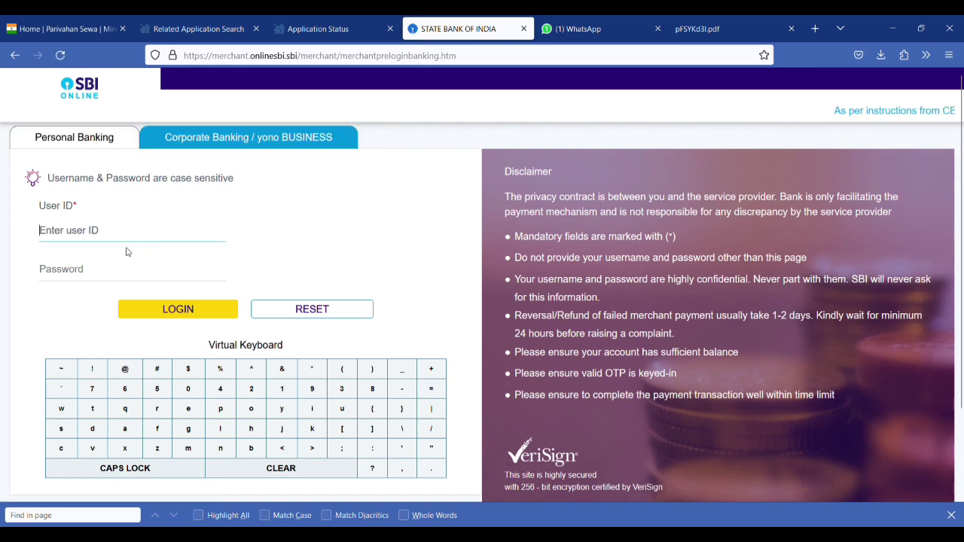
click(109, 274)
key(ctrl+v)
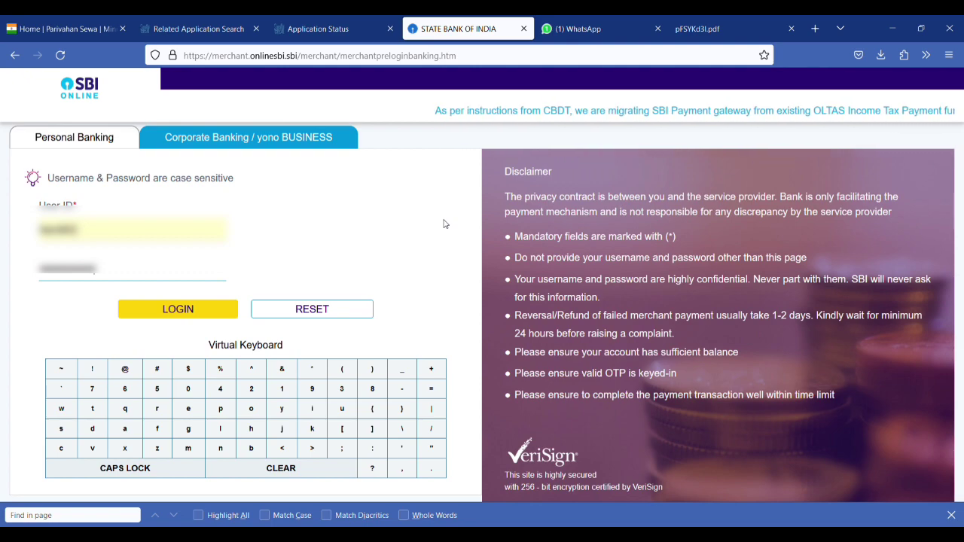
click(208, 309)
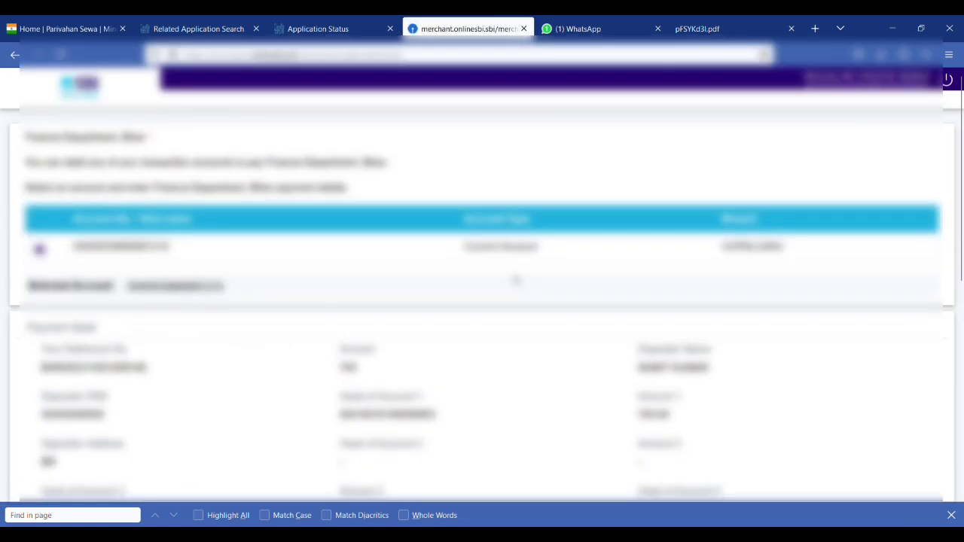
Confirm the ₹740 payment with the SMS high-security password and return to the Bihar site
scroll(515, 280, down, 10)
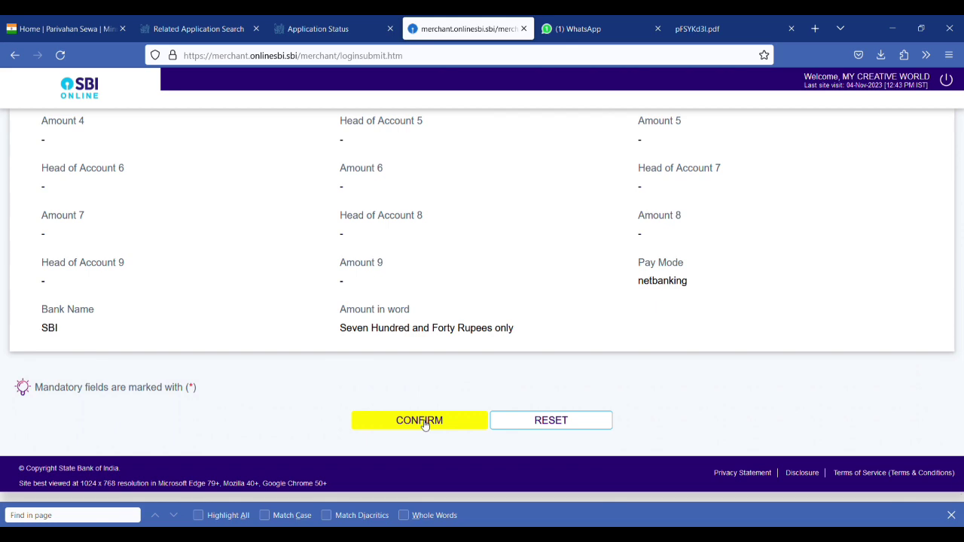
click(424, 424)
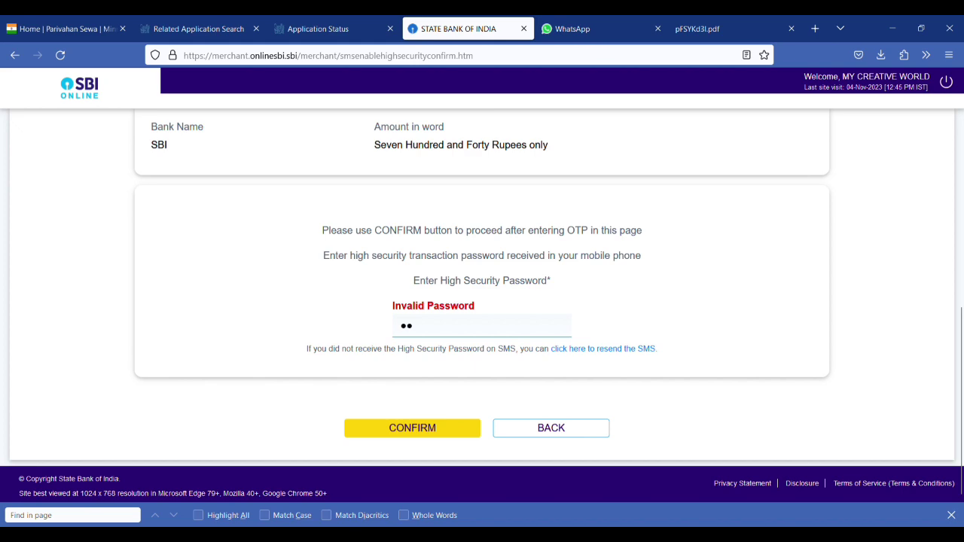
text(••••)
click(410, 434)
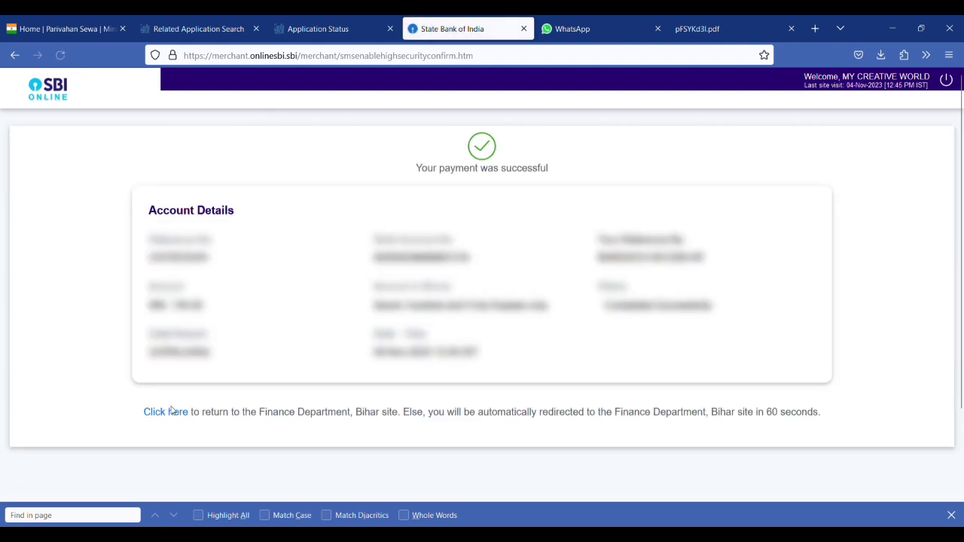
click(172, 413)
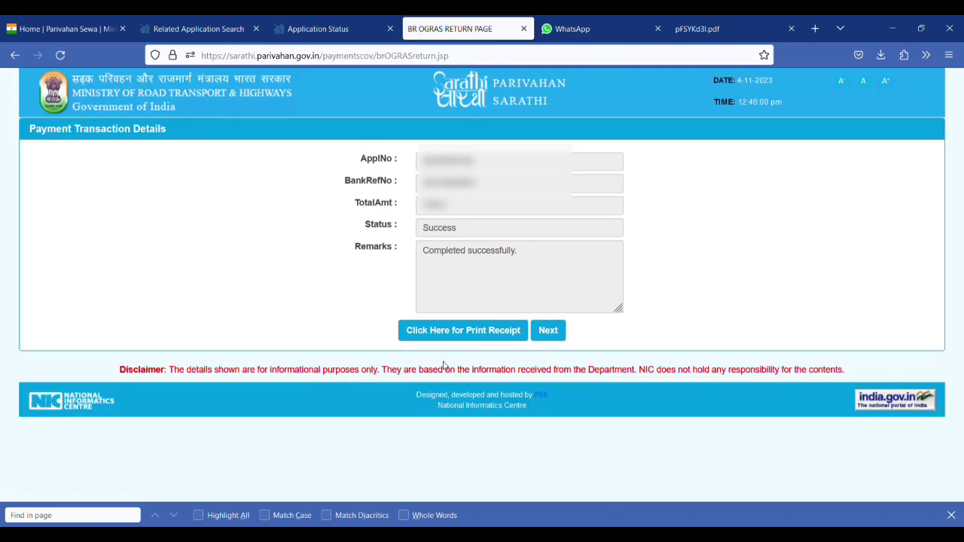
Open Print Receipt, select the row 1 transaction, fill in the captcha, and print
click(454, 332)
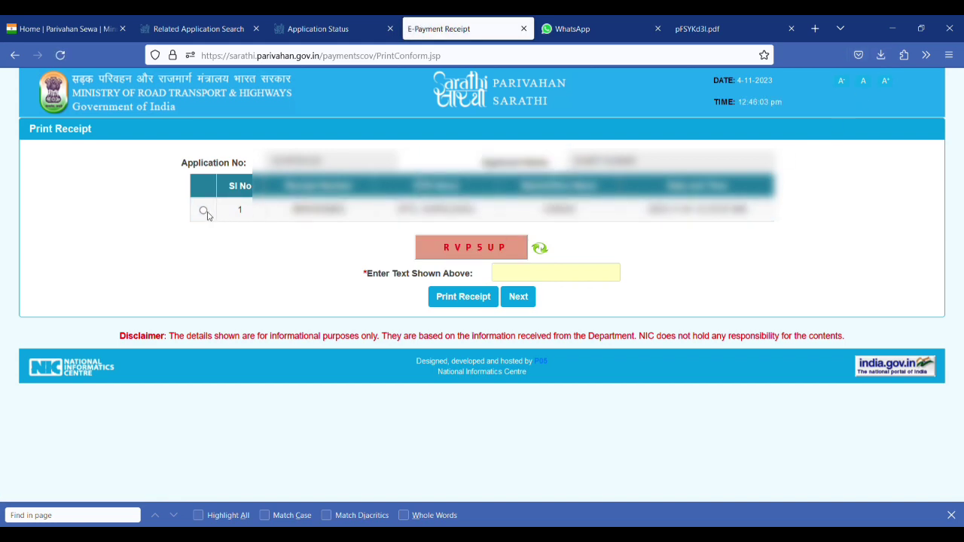
click(203, 211)
click(528, 272)
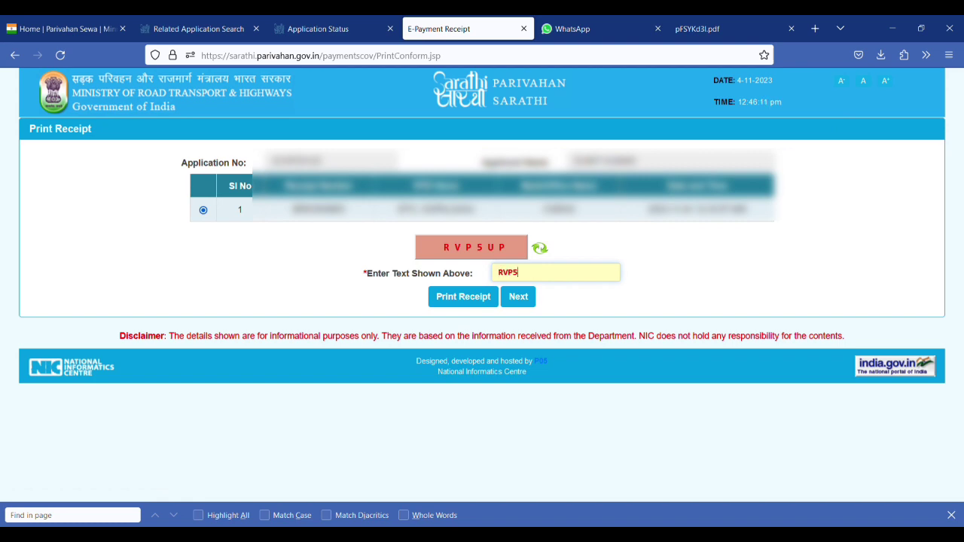
click(463, 296)
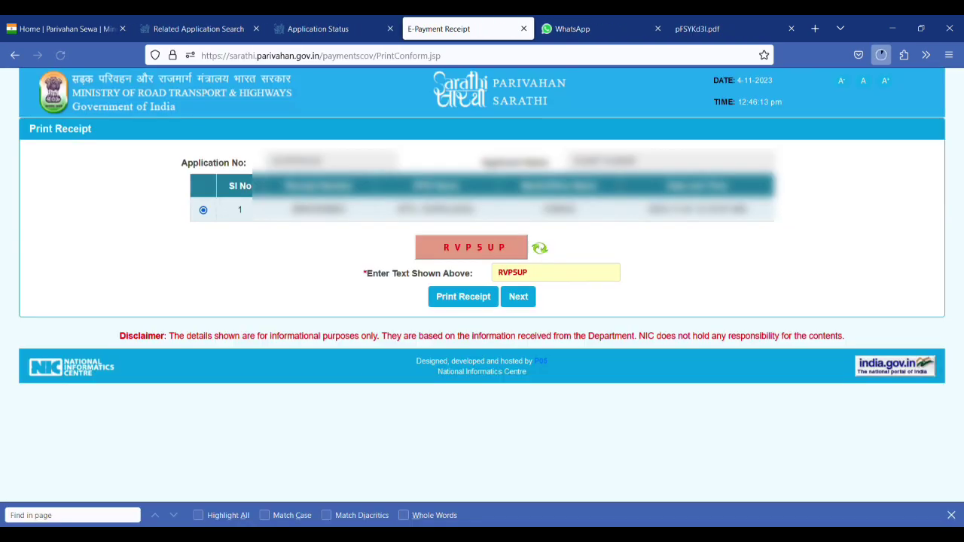